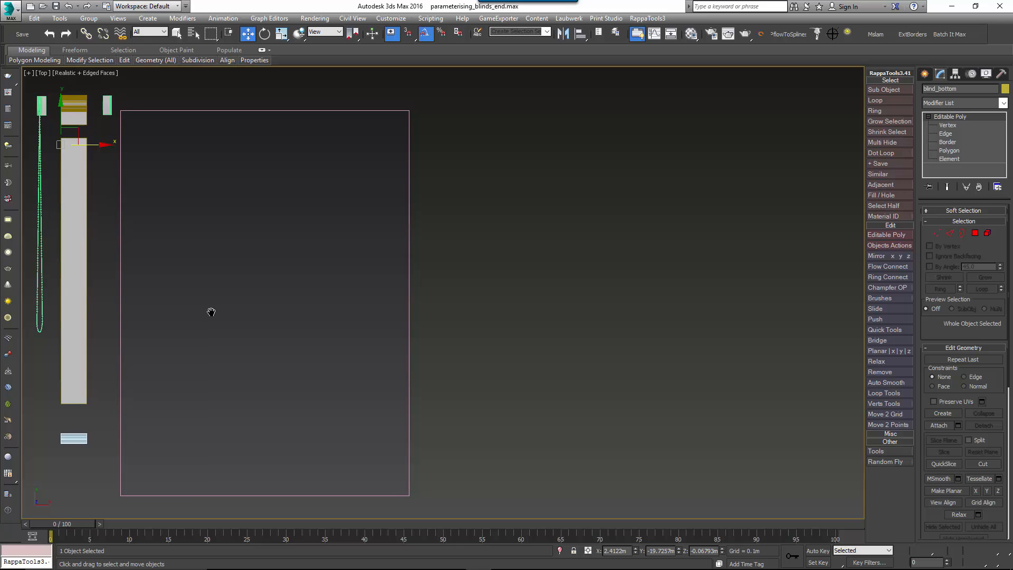
Create a RailClone Pro object inside the large rectangle spline and open its Style Editor beside the model.
{"action": "left_click", "coordinate": [925, 74]}
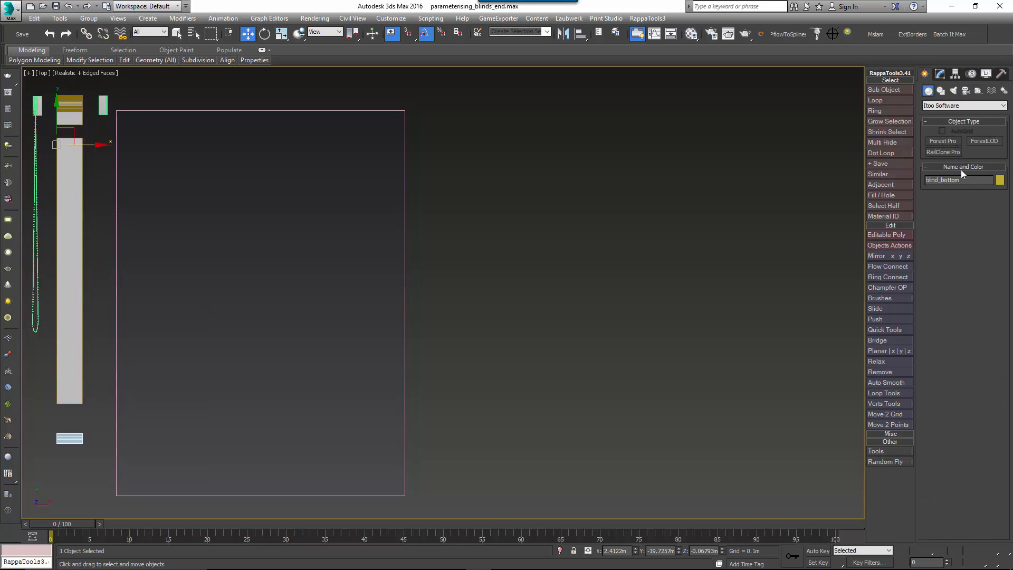
{"action": "left_click", "coordinate": [946, 152]}
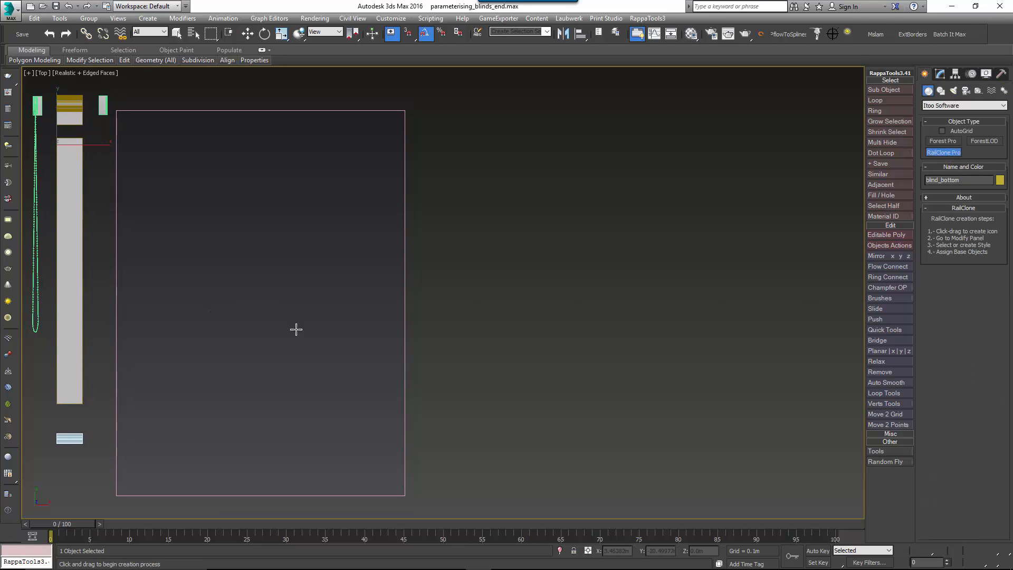
{"action": "left_click_drag", "start_coordinate": [259, 294], "coordinate": [304, 323]}
{"action": "left_click", "coordinate": [940, 74]}
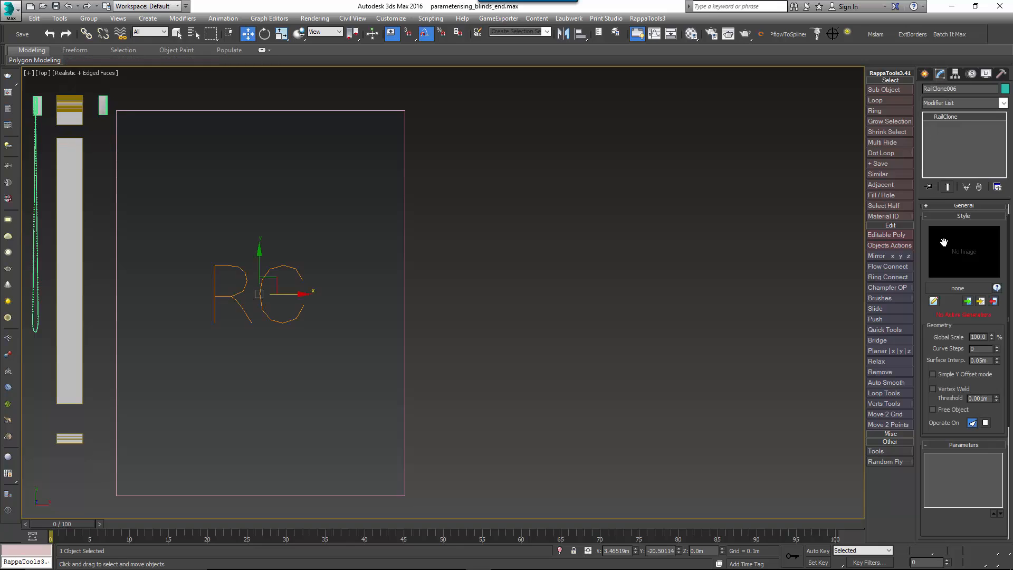
{"action": "left_click", "coordinate": [934, 301]}
{"action": "left_click_drag", "start_coordinate": [498, 321], "coordinate": [417, 317]}
Add an Array 2S generator and wire a spline node to its Clipping area, using the large rectangle as the spline object.
{"action": "left_click", "coordinate": [897, 140]}
{"action": "left_click_drag", "start_coordinate": [897, 140], "coordinate": [818, 154]}
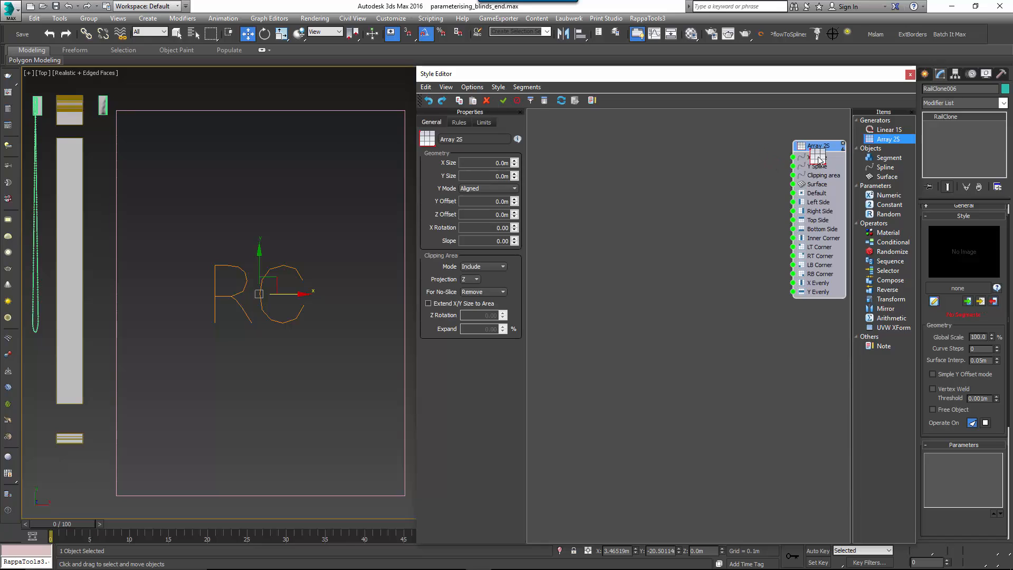
{"action": "left_click_drag", "start_coordinate": [886, 167], "coordinate": [794, 175]}
{"action": "left_click_drag", "start_coordinate": [725, 179], "coordinate": [710, 185]}
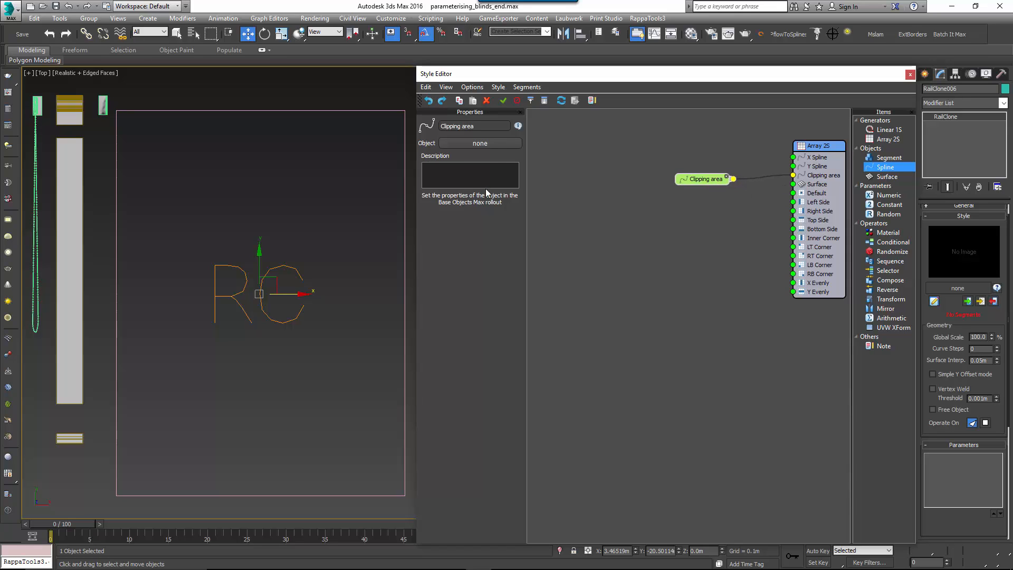
{"action": "left_click", "coordinate": [482, 146]}
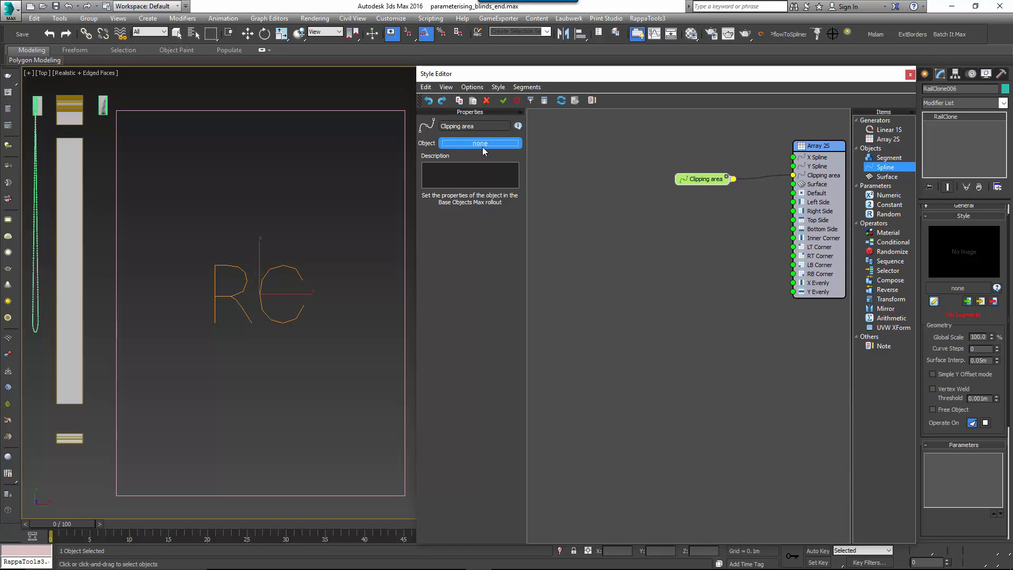
{"action": "left_click", "coordinate": [405, 140]}
{"action": "left_click_drag", "start_coordinate": [704, 178], "coordinate": [598, 174]}
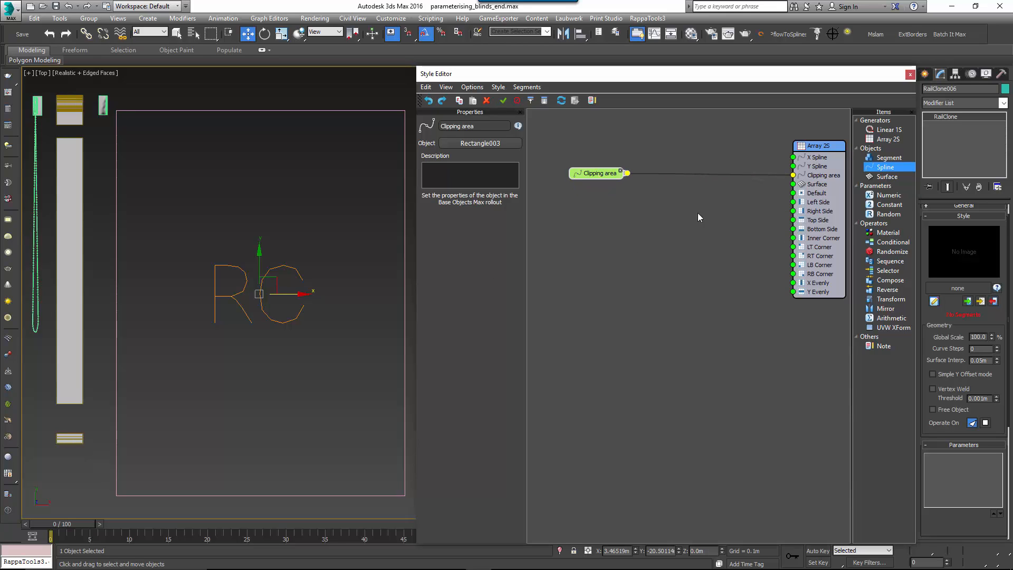
Enable Extend X/Y Size to Area on the Array 2S generator and set its Default Segment mode to Scale.
{"action": "left_click", "coordinate": [815, 146]}
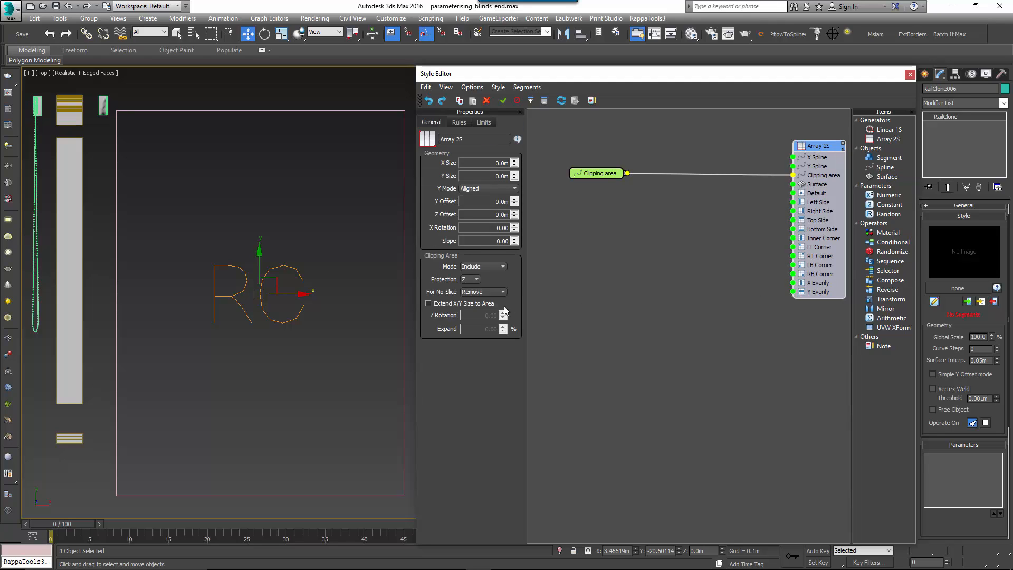
{"action": "left_click", "coordinate": [471, 304]}
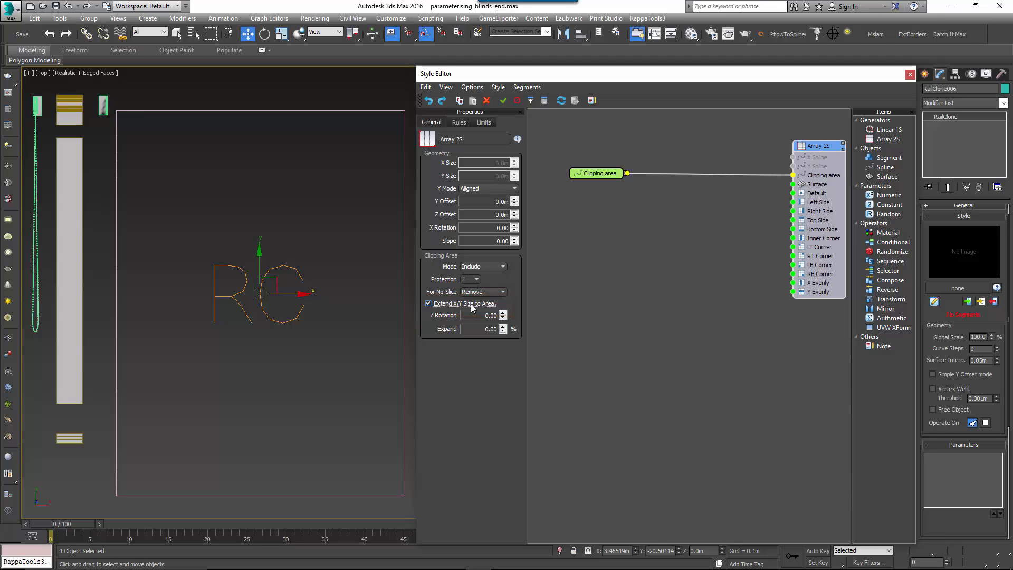
{"action": "left_click", "coordinate": [460, 123]}
{"action": "left_click", "coordinate": [463, 147]}
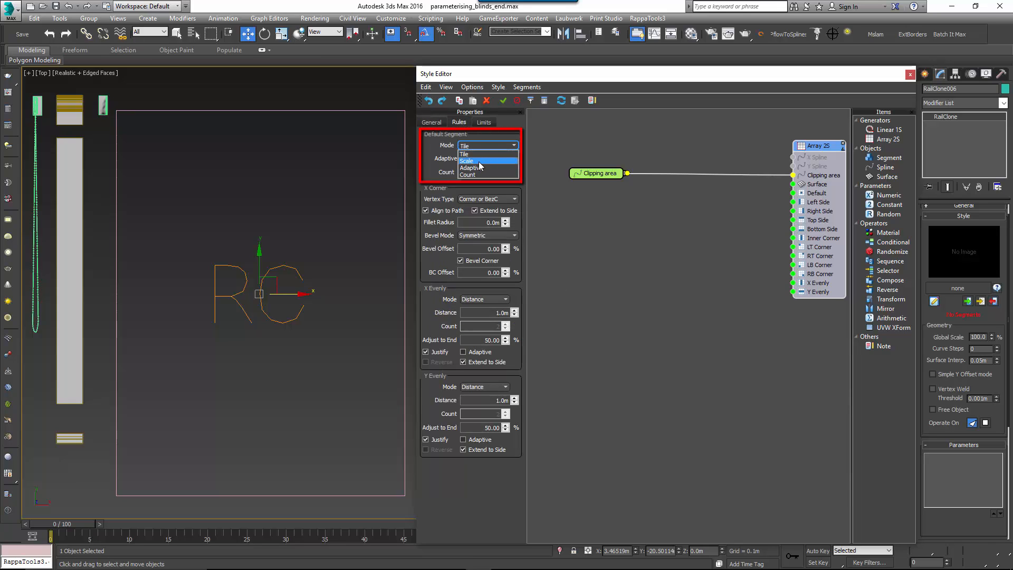
{"action": "left_click", "coordinate": [479, 162]}
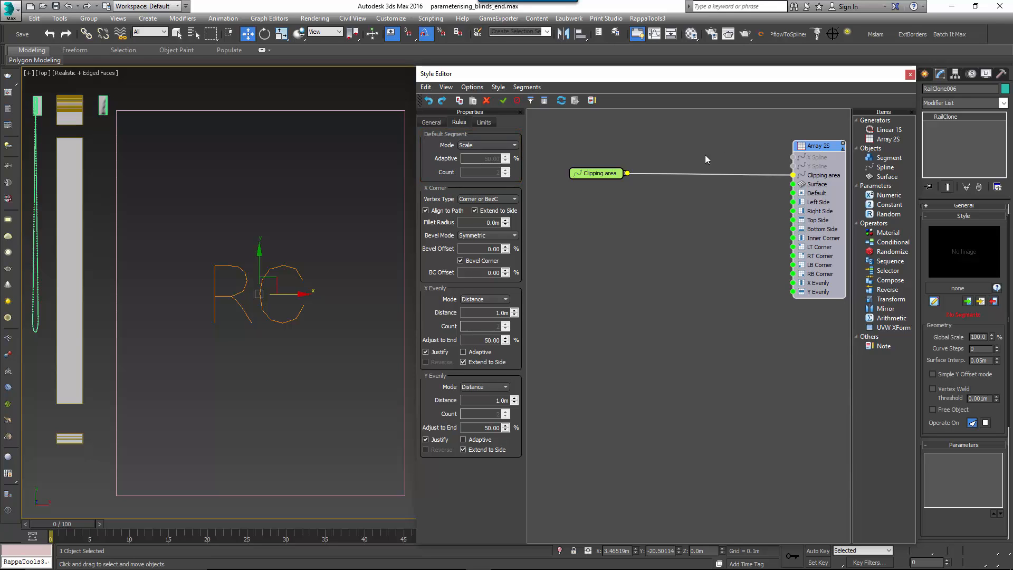
Add a segment with Z alignment set to Pivot, assign the blind_bottom object, and wire it to the generator's Bottom Side.
{"action": "left_click_drag", "start_coordinate": [885, 159], "coordinate": [603, 204]}
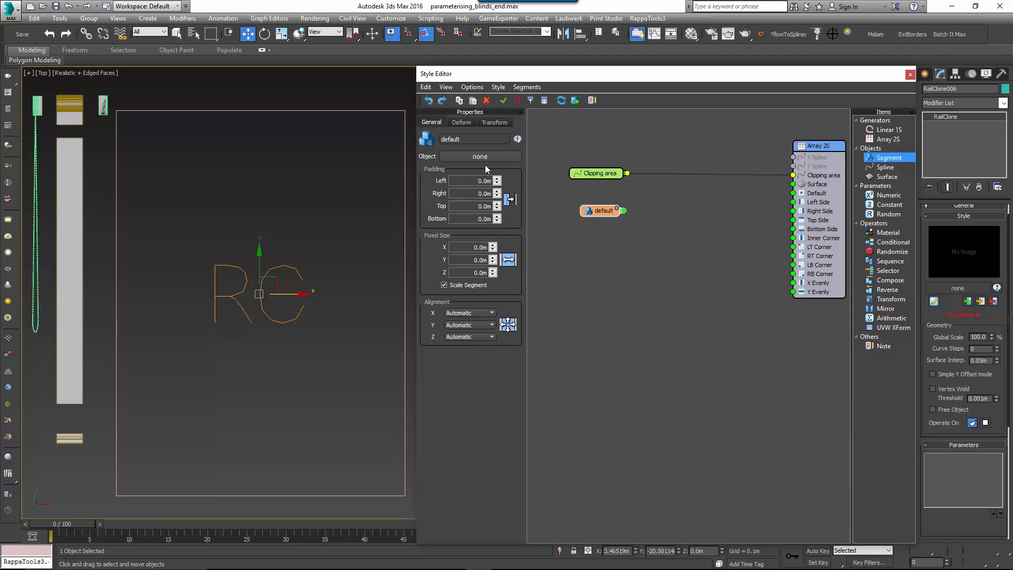
{"action": "left_click", "coordinate": [477, 337]}
{"action": "left_click", "coordinate": [488, 159]}
{"action": "left_click", "coordinate": [74, 437]}
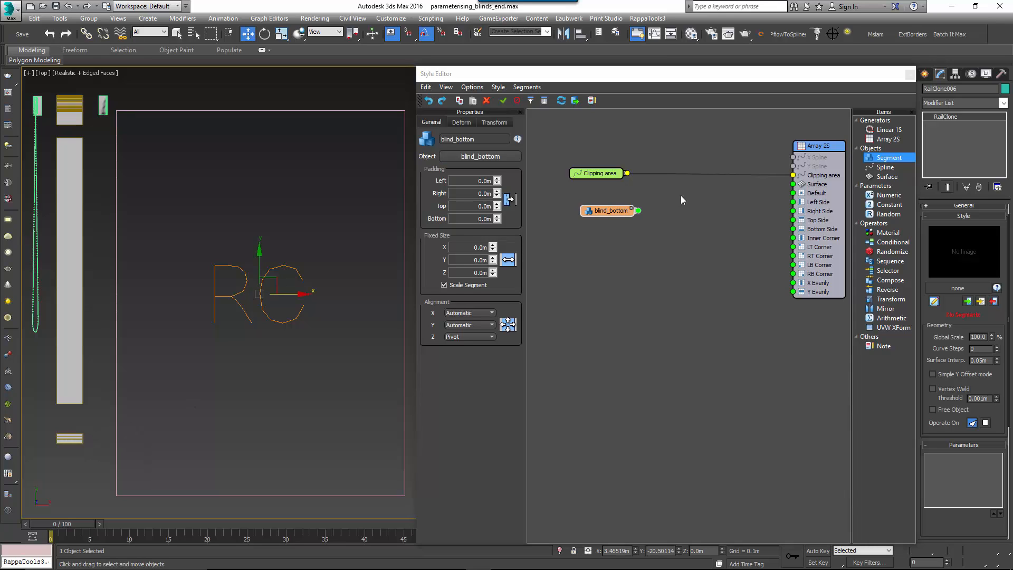
{"action": "left_click_drag", "start_coordinate": [638, 211], "coordinate": [794, 229]}
{"action": "left_click_drag", "start_coordinate": [615, 215], "coordinate": [610, 235]}
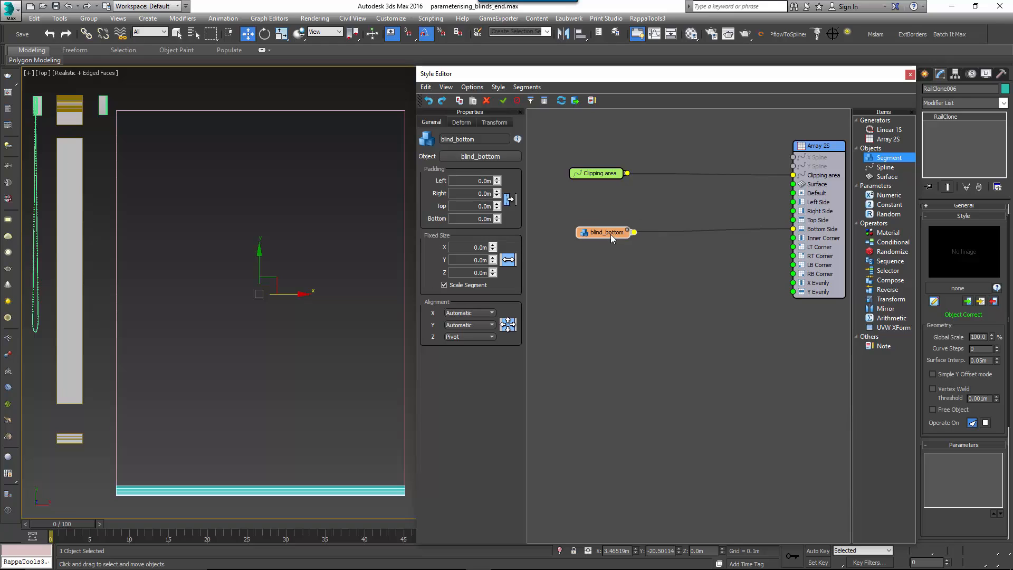
Duplicate the blind_bottom segment, assign the blind default object to the copy, and wire it to the generator's Default input.
{"action": "key", "text": "ctrl+c"}
{"action": "key", "text": "ctrl+v"}
{"action": "left_click_drag", "start_coordinate": [609, 218], "coordinate": [603, 214]}
{"action": "left_click", "coordinate": [509, 160]}
{"action": "left_click", "coordinate": [64, 306]}
{"action": "left_click_drag", "start_coordinate": [634, 217], "coordinate": [793, 202]}
{"action": "mouse_move", "coordinate": [607, 217]}
{"action": "left_mouse_down"}
{"action": "mouse_move", "coordinate": [607, 200]}
{"action": "mouse_move", "coordinate": [607, 217]}
{"action": "left_mouse_up"}
Paste another segment copy, assign the blind top object, and wire it to the generator's Top Side input.
{"action": "key", "text": "ctrl+v"}
{"action": "left_click", "coordinate": [496, 159]}
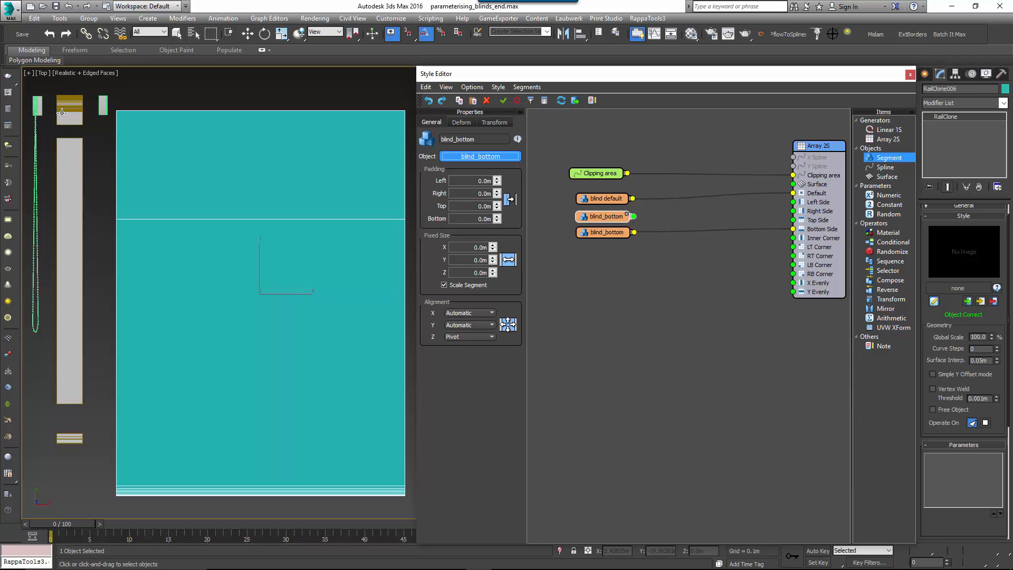
{"action": "left_click", "coordinate": [62, 112]}
{"action": "left_click_drag", "start_coordinate": [623, 216], "coordinate": [782, 221]}
Paste another segment copy, assign the blind left object with the chain, and wire it to the generator's LT Corner.
{"action": "key", "text": "ctrl+v"}
{"action": "left_click_drag", "start_coordinate": [642, 282], "coordinate": [596, 272]}
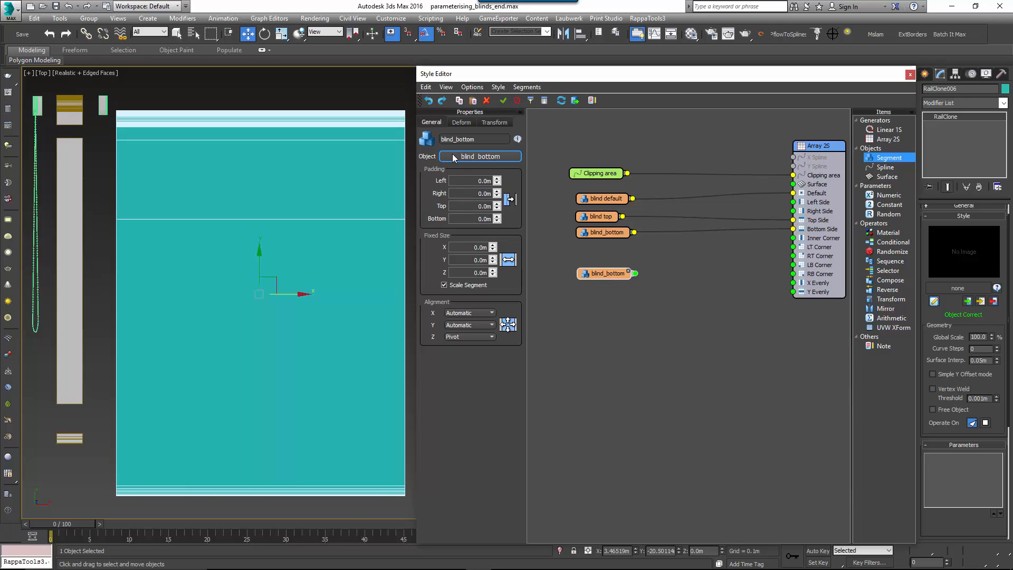
{"action": "left_click", "coordinate": [453, 156]}
{"action": "left_click", "coordinate": [36, 113]}
{"action": "left_click_drag", "start_coordinate": [624, 273], "coordinate": [793, 246]}
Paste another segment copy, assign the blind right object, and wire it to the generator's RT Corner.
{"action": "key", "text": "ctrl+v"}
{"action": "left_click_drag", "start_coordinate": [622, 327], "coordinate": [597, 293]}
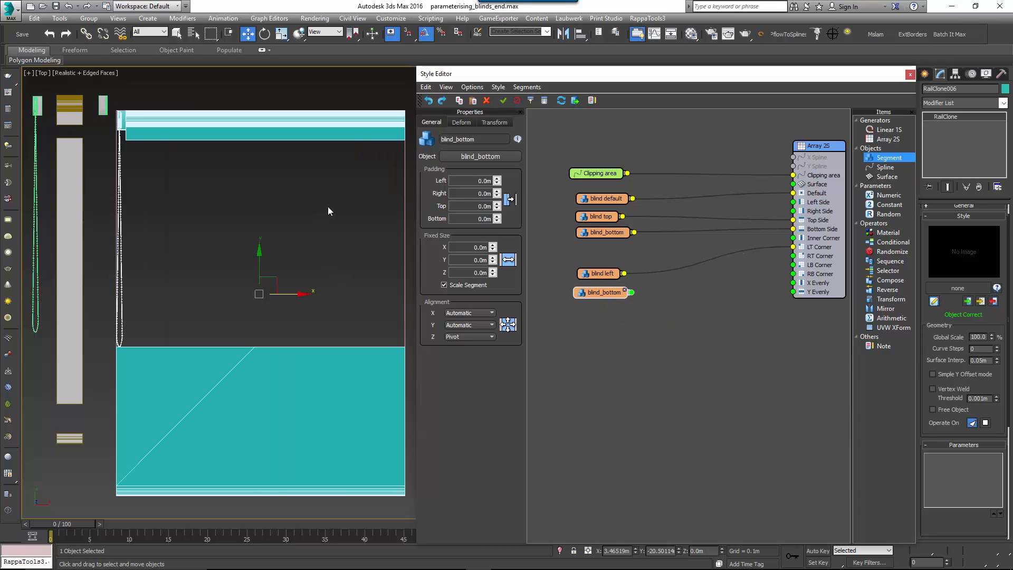
{"action": "left_click", "coordinate": [453, 157]}
{"action": "left_click", "coordinate": [100, 105]}
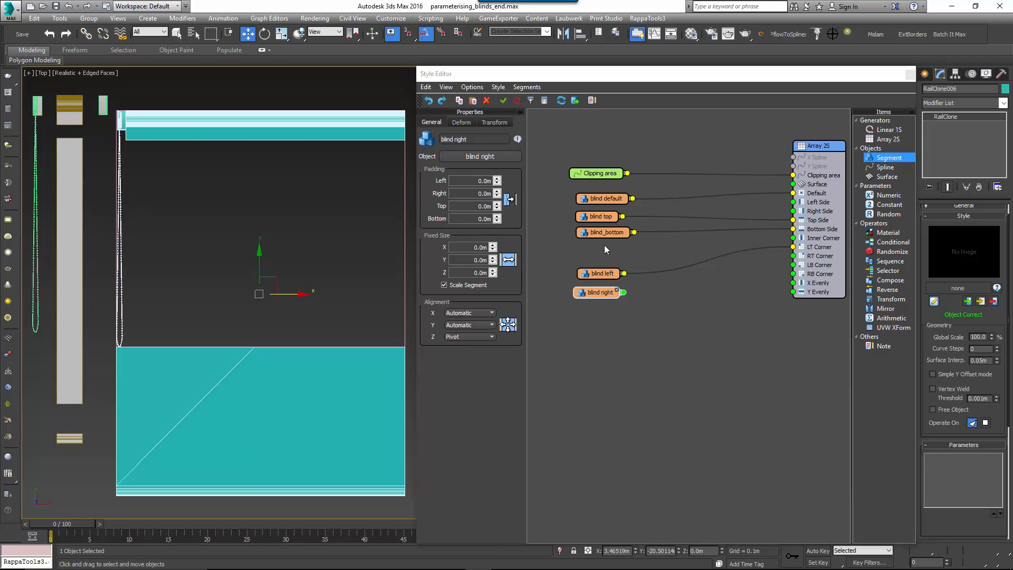
{"action": "left_click_drag", "start_coordinate": [623, 293], "coordinate": [793, 257]}
{"action": "left_click_drag", "start_coordinate": [612, 311], "coordinate": [604, 277]}
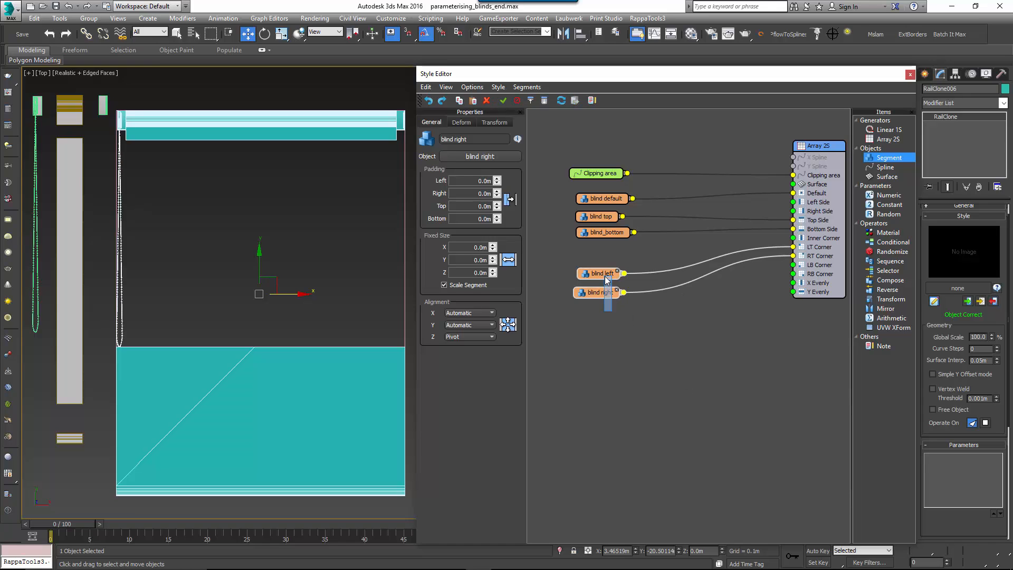
{"action": "left_click", "coordinate": [642, 358]}
Set the blind top segment's Top padding to 0.007 m.
{"action": "middle_click_drag", "start_coordinate": [168, 323], "coordinate": [175, 414]}
{"action": "scroll", "coordinate": [123, 254], "scroll_direction": "up", "scroll_amount": 3}
{"action": "scroll", "coordinate": [123, 254], "scroll_direction": "up", "scroll_amount": 1}
{"action": "middle_click_drag", "start_coordinate": [138, 225], "coordinate": [142, 260]}
{"action": "scroll", "coordinate": [153, 178], "scroll_direction": "up", "scroll_amount": 1}
{"action": "middle_click_drag", "start_coordinate": [153, 179], "coordinate": [183, 201]}
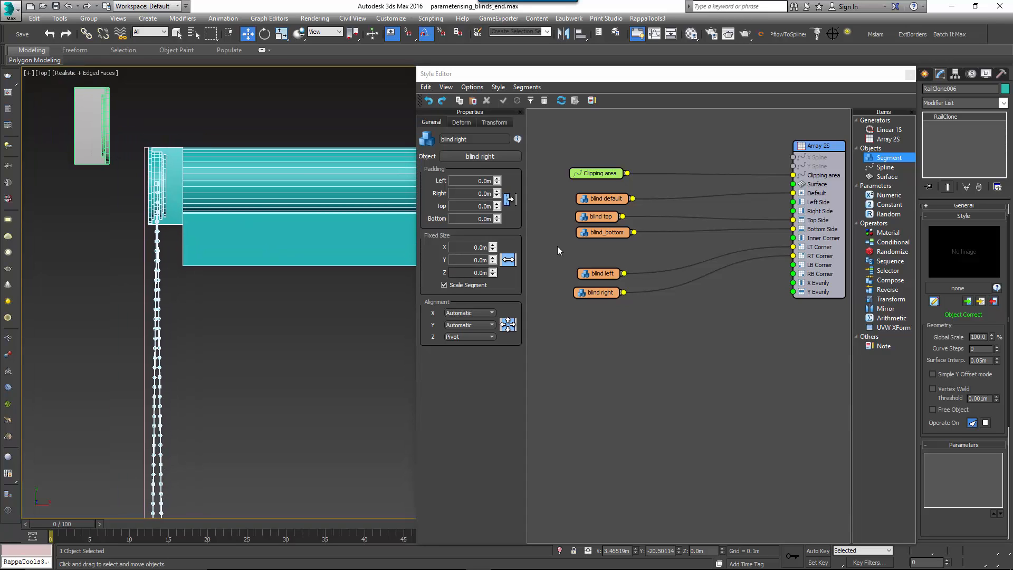
{"action": "left_click", "coordinate": [594, 216]}
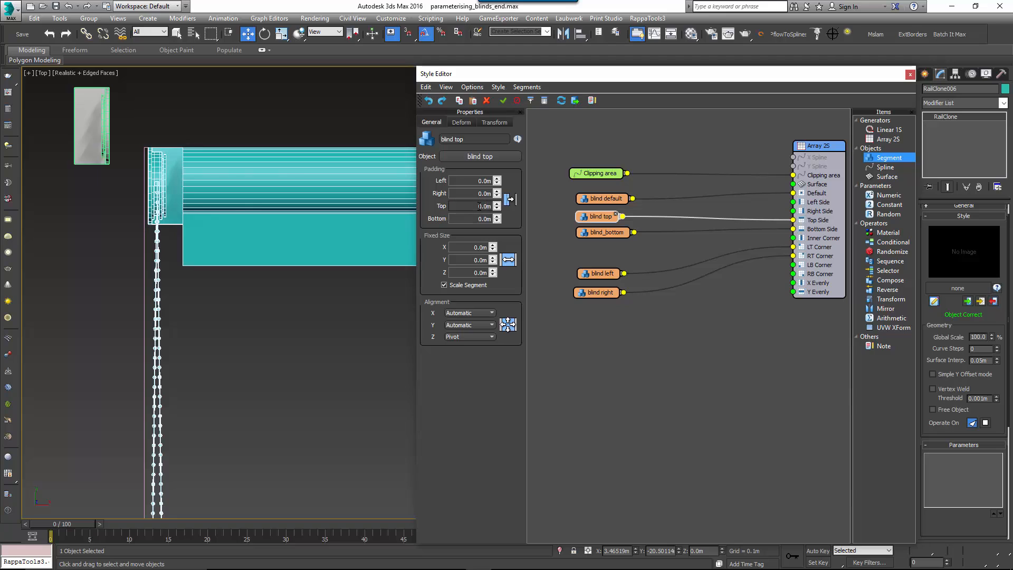
{"action": "double_click", "coordinate": [479, 205]}
{"action": "type", "text": "07"}
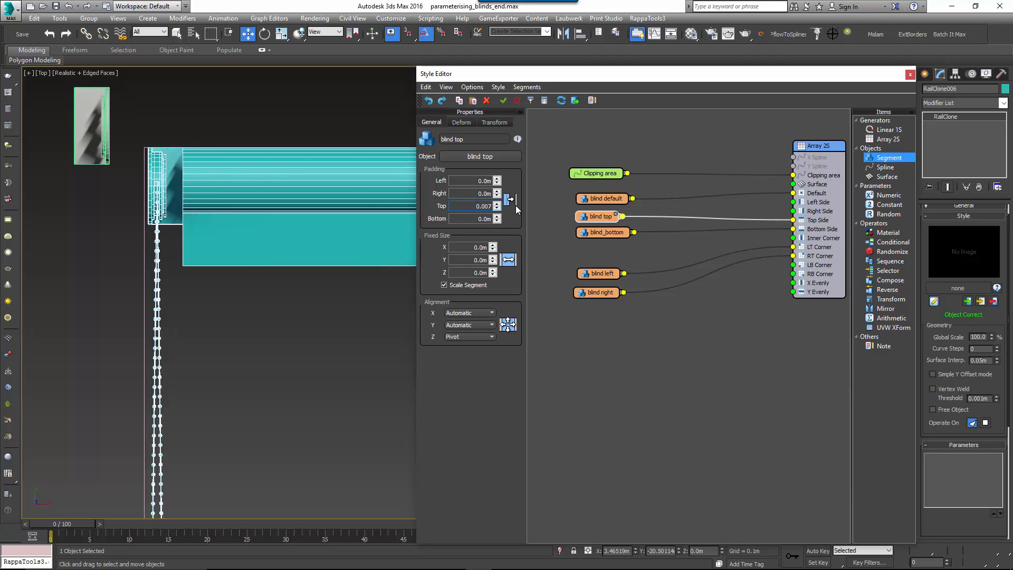
{"action": "type", "text": ".007"}
{"action": "key", "text": "Return"}
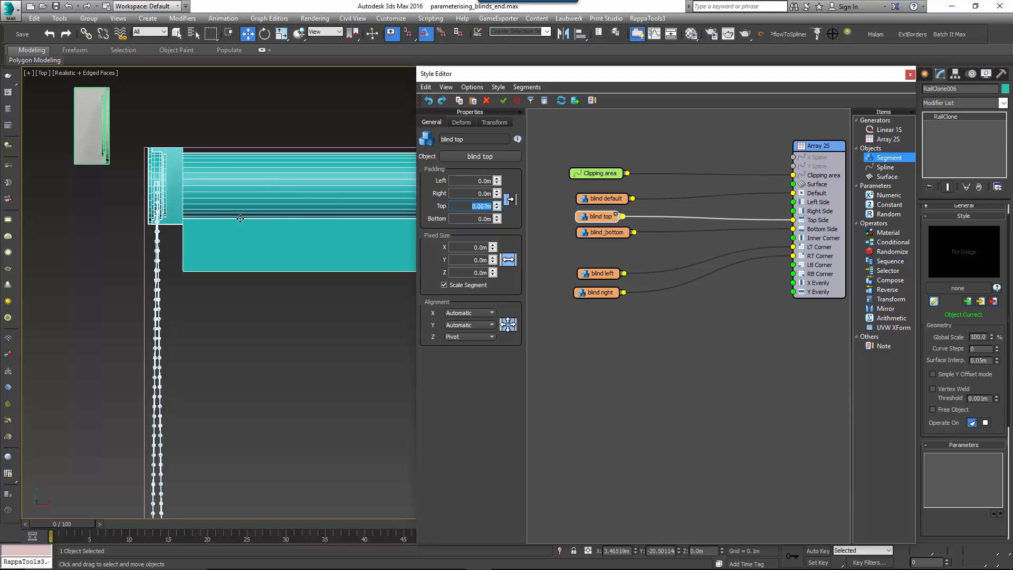
Set the blind left segment's Right padding to -0.026 m so the roller overlaps the left bracket.
{"action": "scroll", "coordinate": [206, 191], "scroll_direction": "up", "scroll_amount": 2}
{"action": "middle_click_drag", "start_coordinate": [206, 191], "coordinate": [224, 204]}
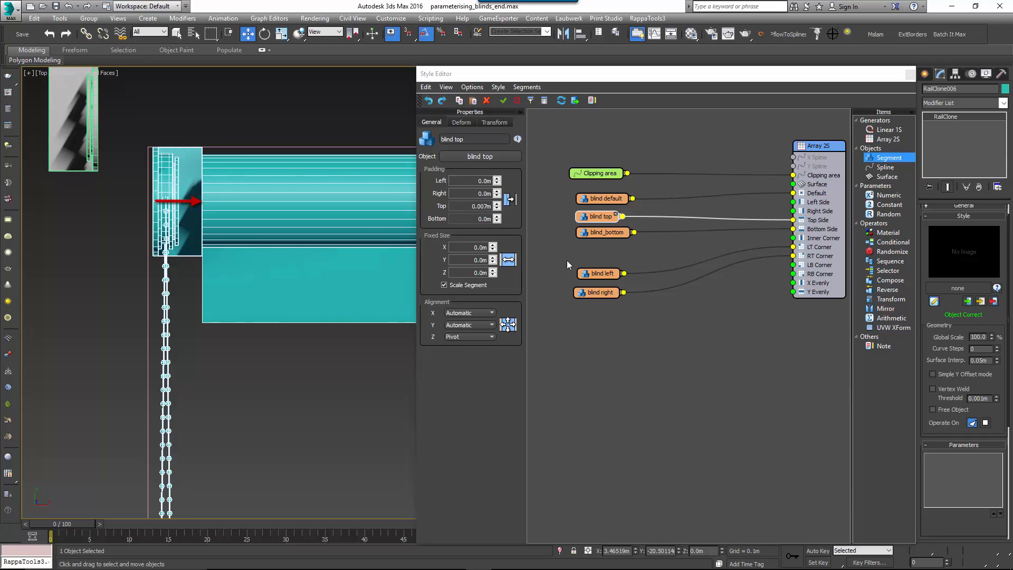
{"action": "left_click", "coordinate": [595, 273]}
{"action": "double_click", "coordinate": [482, 193]}
{"action": "type", "text": "-0"}
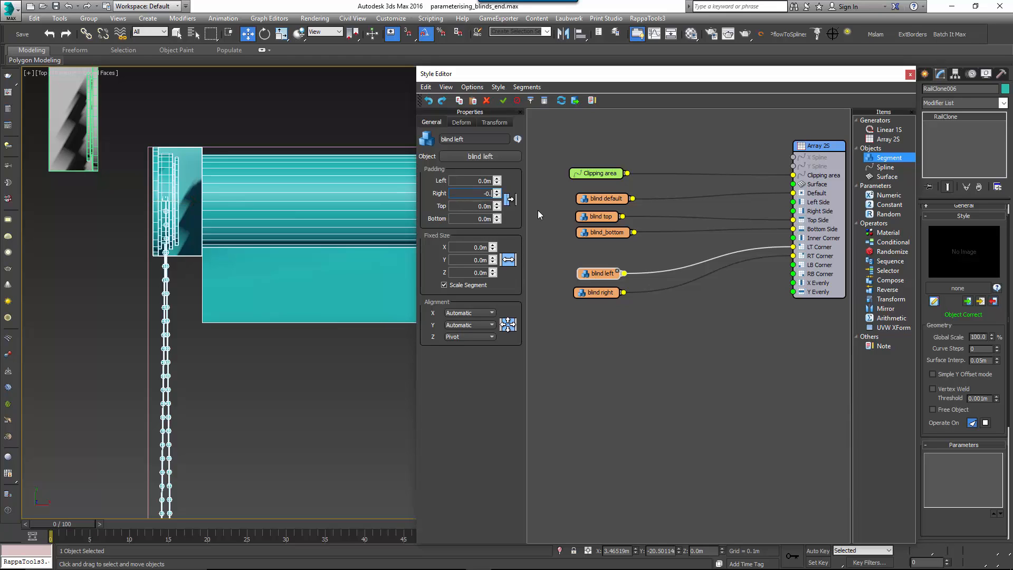
{"action": "type", "text": ".026"}
{"action": "key", "text": "Return"}
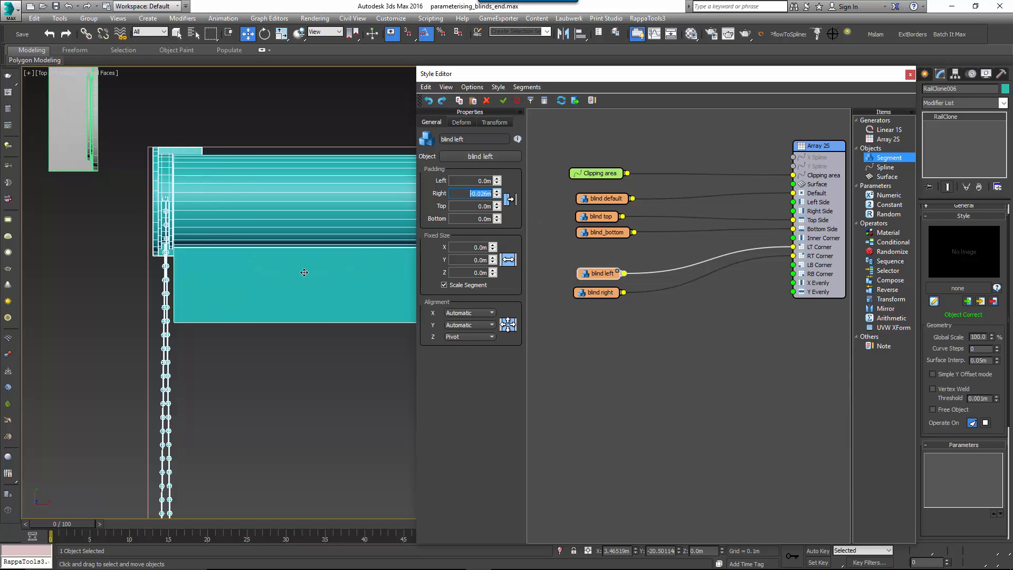
Set the blind right segment's Left padding to -0.036 m so the roller extends into the right bracket.
{"action": "scroll", "coordinate": [227, 284], "scroll_direction": "down", "scroll_amount": 4}
{"action": "middle_click_drag", "start_coordinate": [216, 287], "coordinate": [101, 299]}
{"action": "scroll", "coordinate": [153, 293], "scroll_direction": "down", "scroll_amount": 3}
{"action": "scroll", "coordinate": [253, 283], "scroll_direction": "up", "scroll_amount": 4}
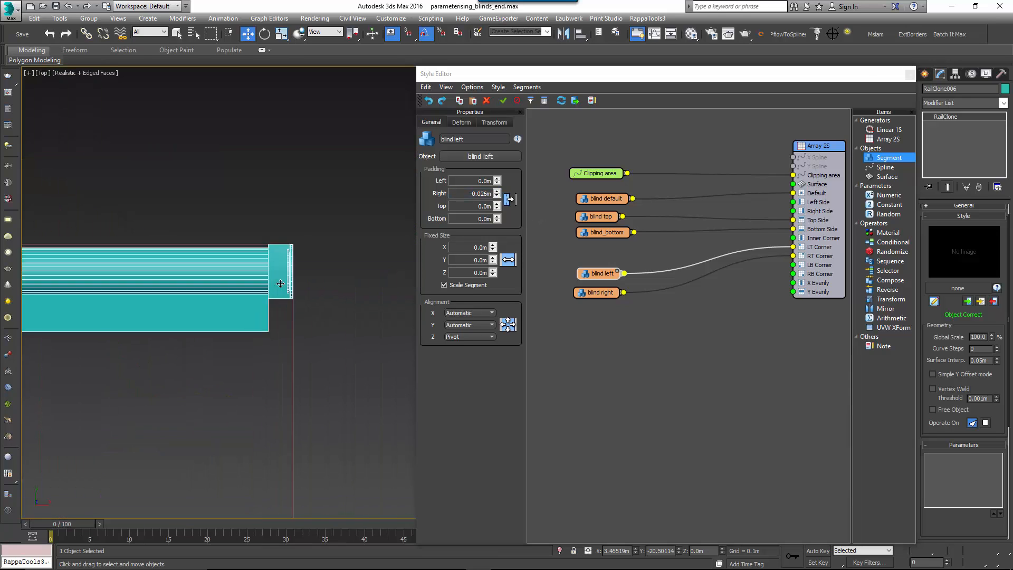
{"action": "scroll", "coordinate": [280, 284], "scroll_direction": "up", "scroll_amount": 3}
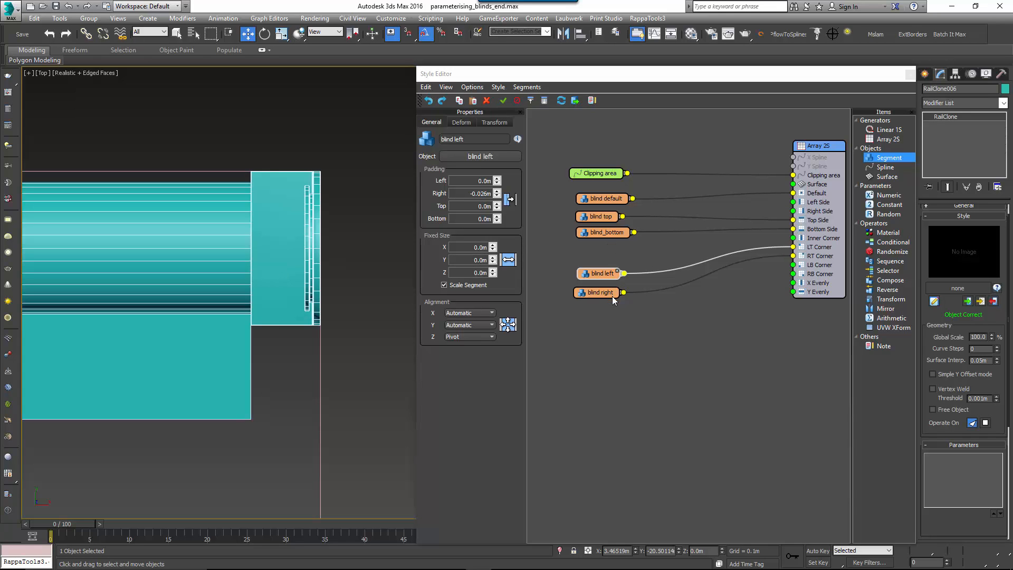
{"action": "left_click", "coordinate": [608, 294]}
{"action": "left_click_drag", "start_coordinate": [473, 182], "coordinate": [536, 191]}
{"action": "type", "text": "-0.022"}
{"action": "key", "text": "Return"}
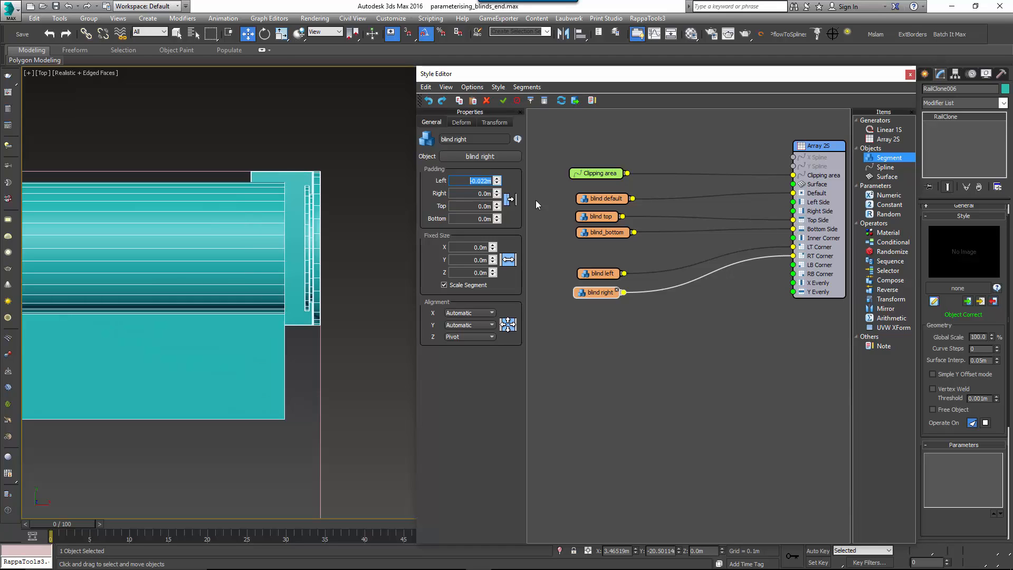
{"action": "type", "text": "-0.036"}
{"action": "key", "text": "Return"}
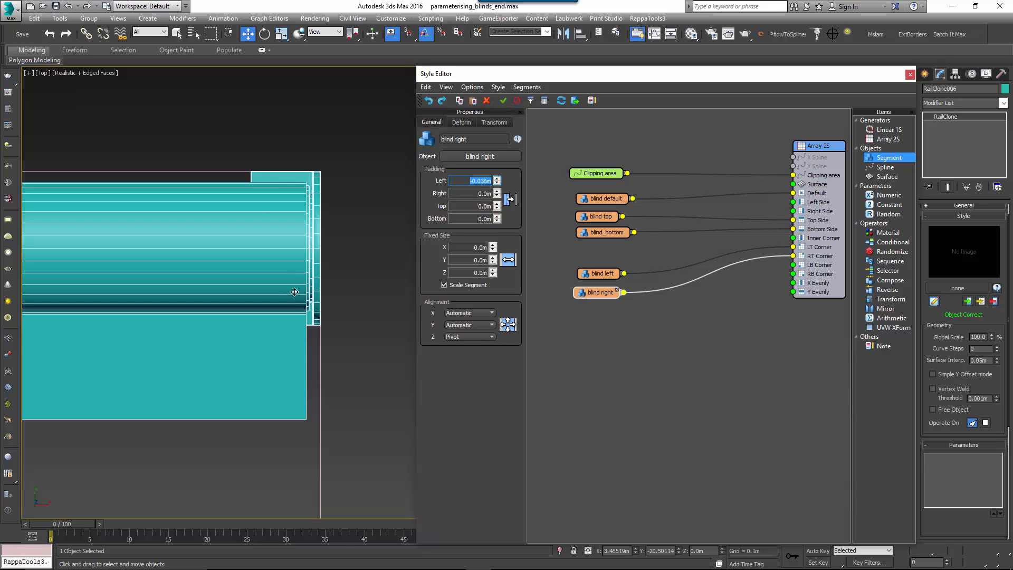
Export the Y Size attribute from the blind top segment and rearrange the nodes to make room for it.
{"action": "scroll", "coordinate": [294, 292], "scroll_direction": "down", "scroll_amount": 5}
{"action": "middle_click_drag", "start_coordinate": [295, 292], "coordinate": [278, 206]}
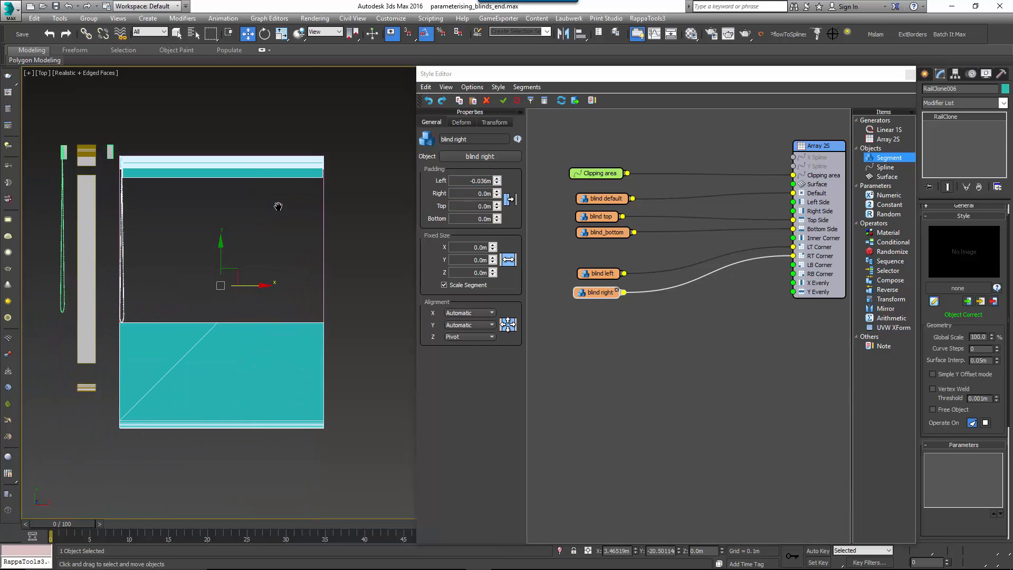
{"action": "scroll", "coordinate": [88, 275], "scroll_direction": "up", "scroll_amount": 6}
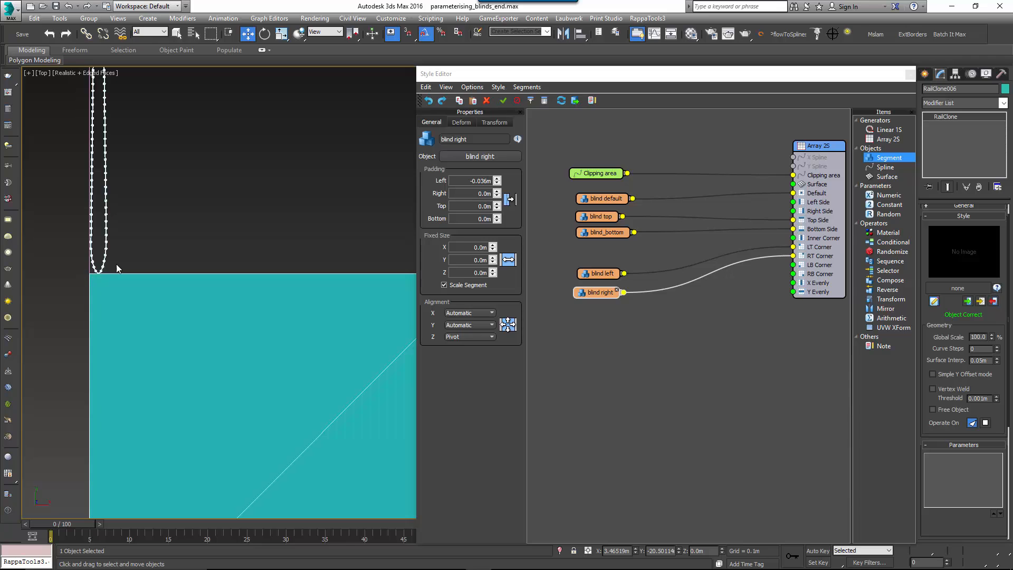
{"action": "scroll", "coordinate": [117, 265], "scroll_direction": "down", "scroll_amount": 6}
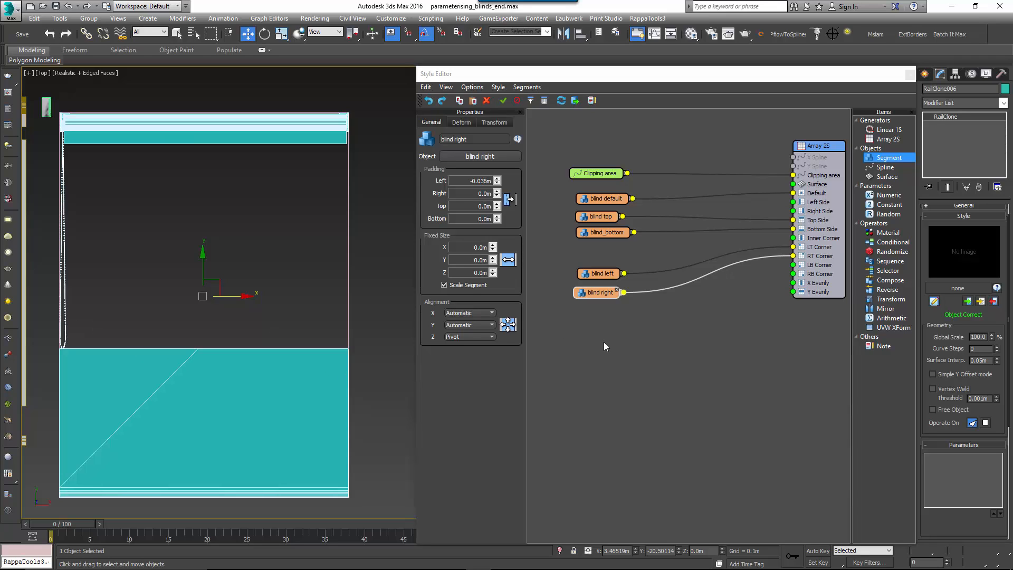
{"action": "right_click", "coordinate": [603, 217]}
{"action": "mouse_move", "coordinate": [647, 354]}
{"action": "mouse_move", "coordinate": [711, 356]}
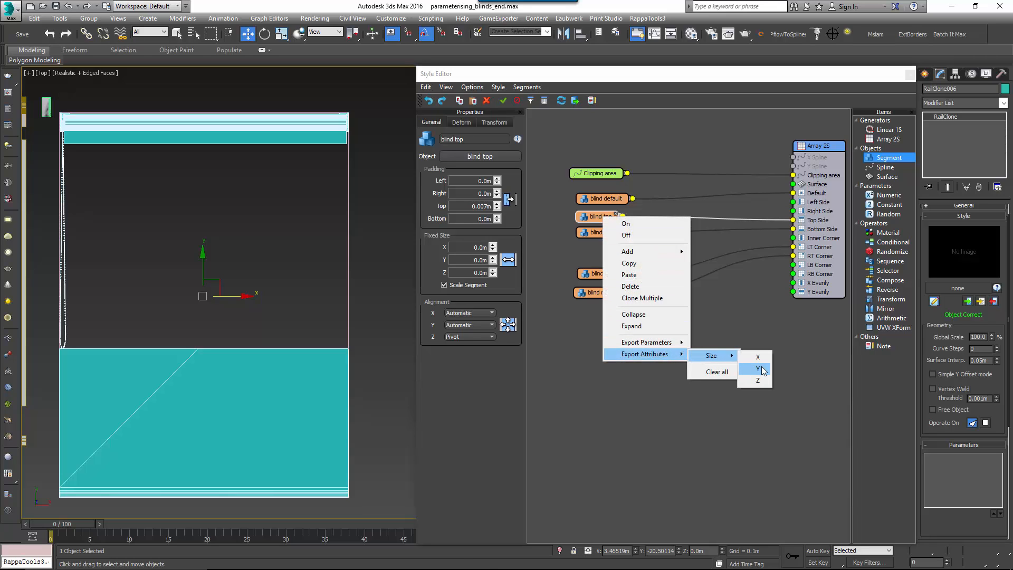
{"action": "left_click", "coordinate": [760, 369]}
{"action": "left_click_drag", "start_coordinate": [620, 236], "coordinate": [590, 216]}
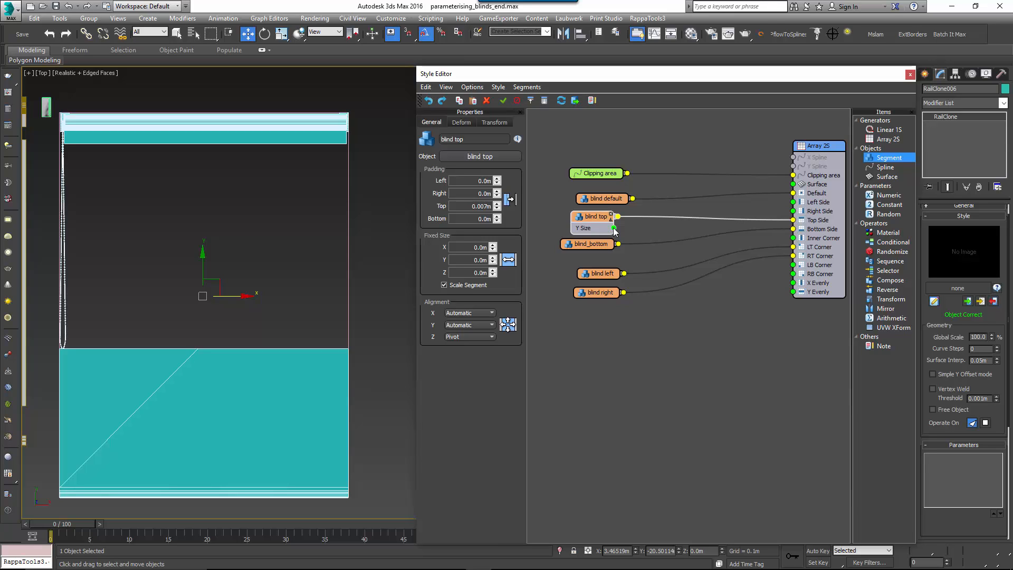
Export the Y Fixed Size parameter from the blind left segment and feed it with the blind top segment's Y Size.
{"action": "left_click", "coordinate": [607, 272]}
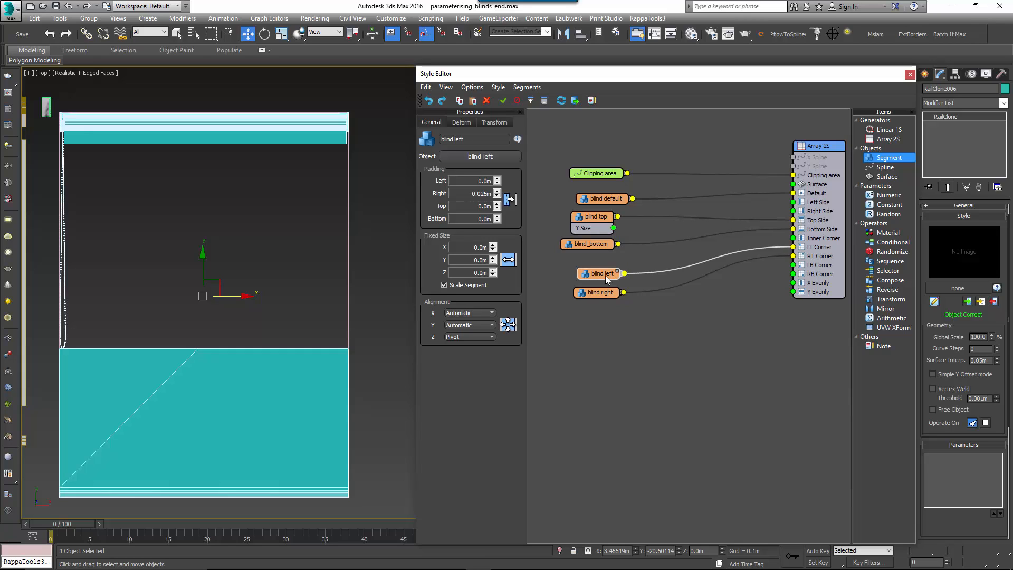
{"action": "right_click", "coordinate": [606, 275]}
{"action": "mouse_move", "coordinate": [654, 402]}
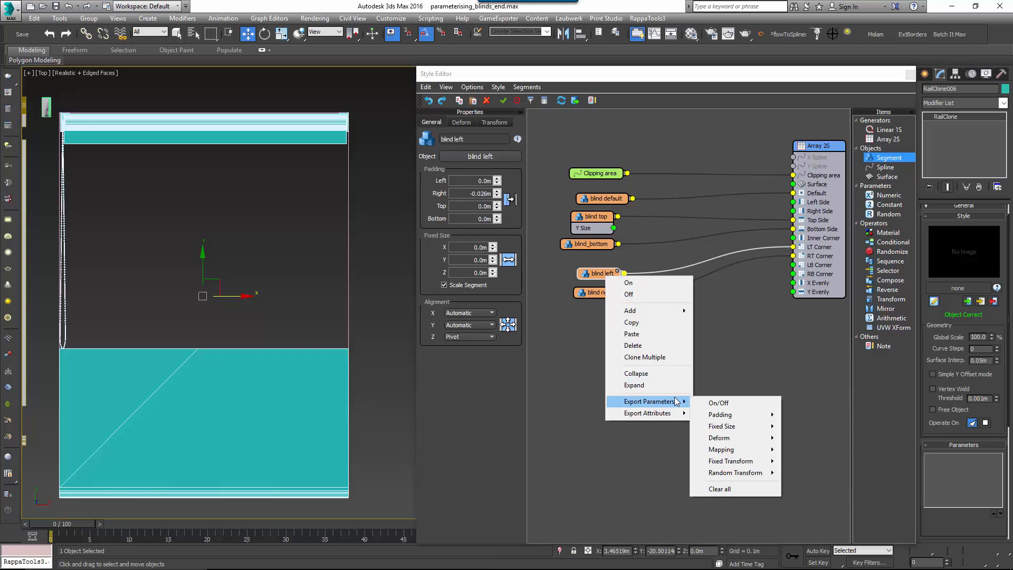
{"action": "mouse_move", "coordinate": [722, 426]}
{"action": "mouse_move", "coordinate": [810, 427]}
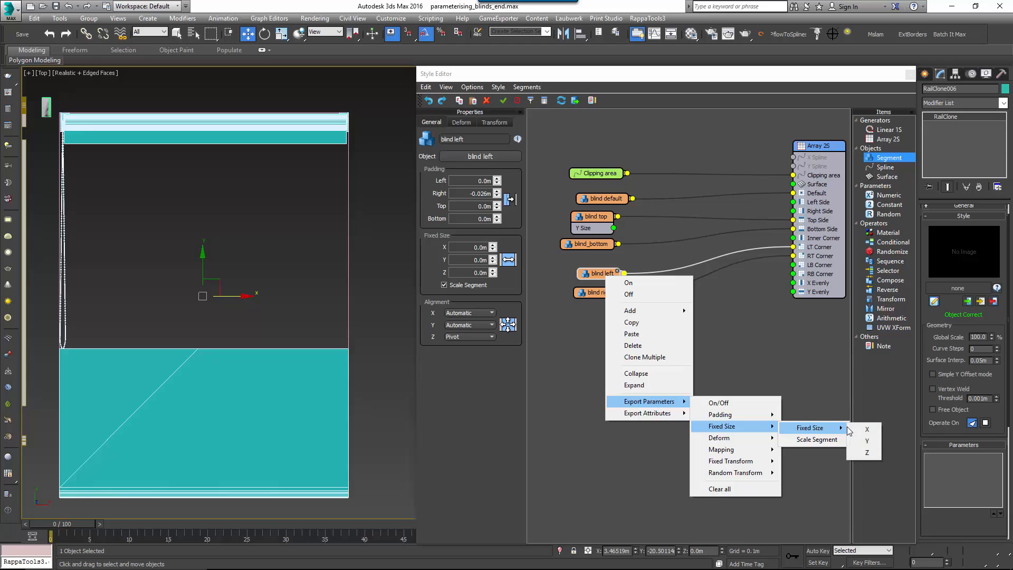
{"action": "left_click", "coordinate": [866, 441]}
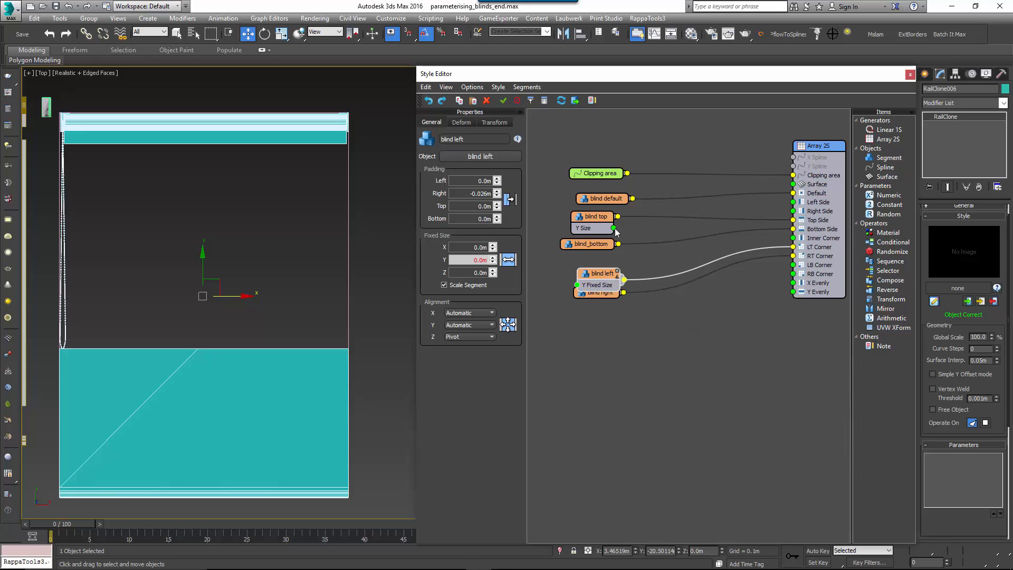
{"action": "left_click_drag", "start_coordinate": [628, 251], "coordinate": [598, 308]}
Turn off Scale Segment for the blind left segment.
{"action": "middle_click_drag", "start_coordinate": [174, 241], "coordinate": [273, 282]}
{"action": "scroll", "coordinate": [156, 187], "scroll_direction": "up", "scroll_amount": 5}
{"action": "middle_click_drag", "start_coordinate": [266, 217], "coordinate": [211, 275]}
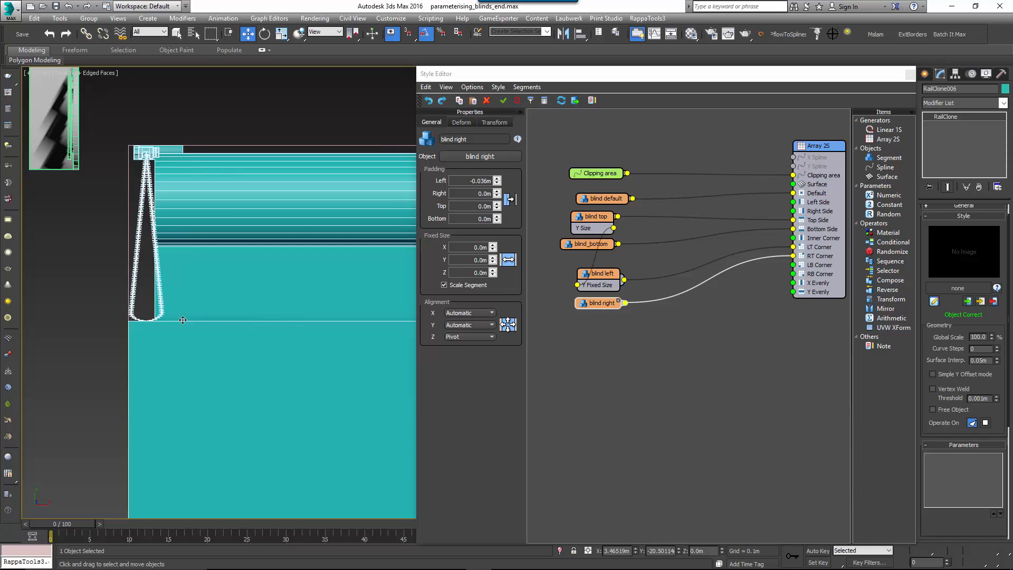
{"action": "left_click", "coordinate": [602, 273]}
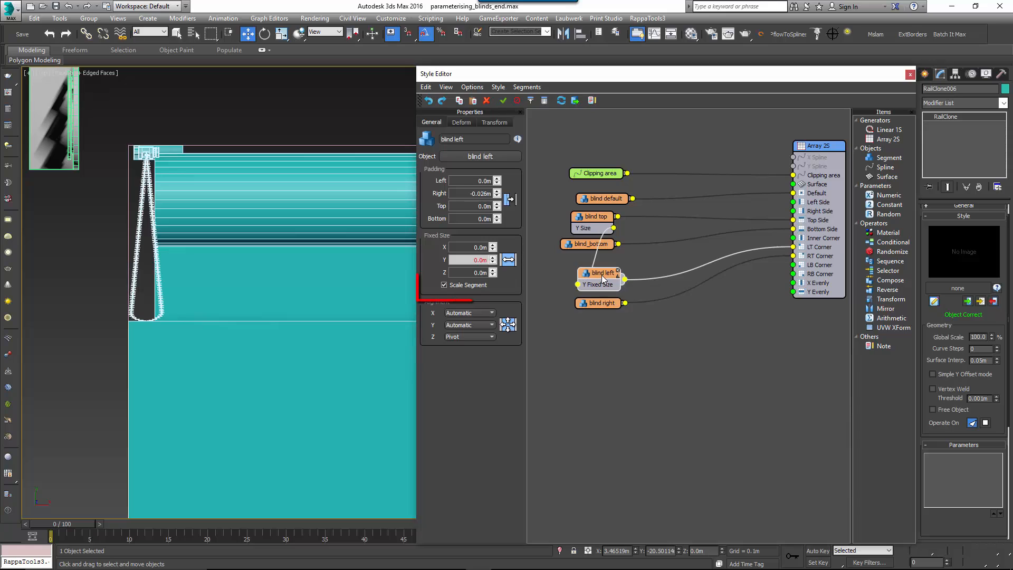
{"action": "left_click", "coordinate": [453, 289]}
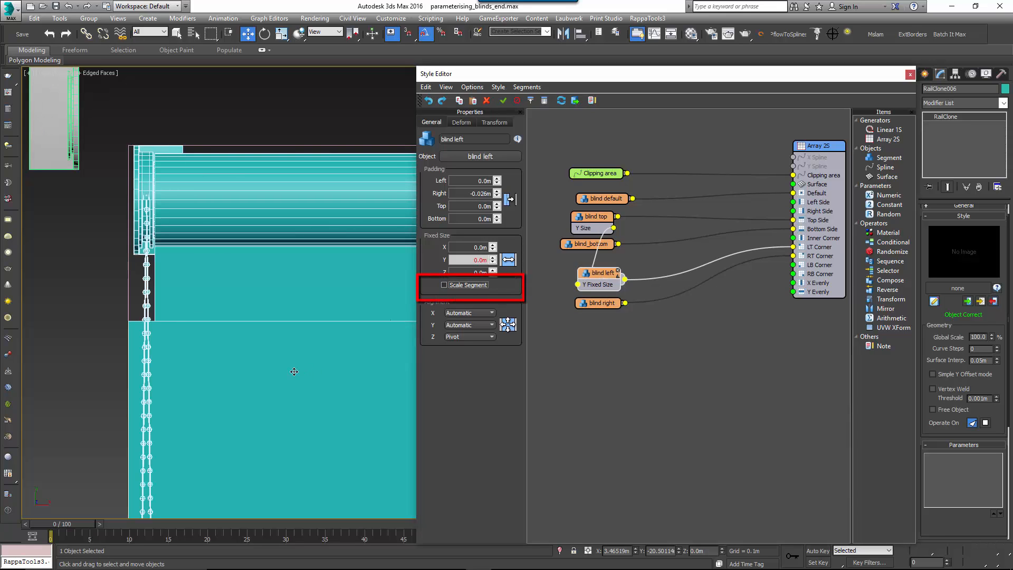
Examine the left edge of the blind, from the bracket and pull chain down to the start of the full-width fabric.
{"action": "middle_click_drag", "start_coordinate": [294, 369], "coordinate": [260, 292]}
{"action": "middle_click_drag", "start_coordinate": [182, 183], "coordinate": [183, 196]}
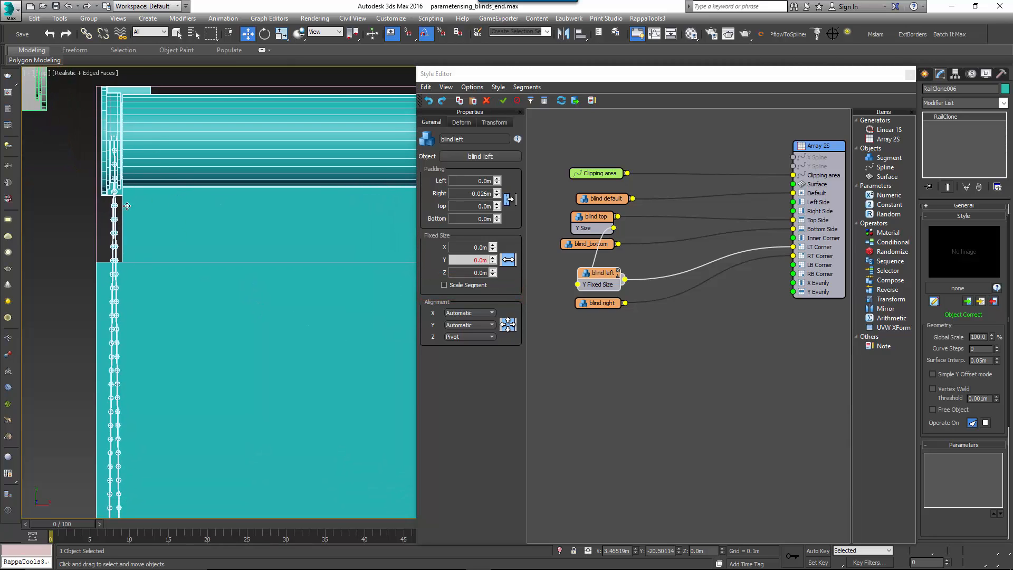
{"action": "scroll", "coordinate": [162, 254], "scroll_direction": "down", "scroll_amount": 4}
{"action": "middle_click_drag", "start_coordinate": [192, 283], "coordinate": [126, 173]}
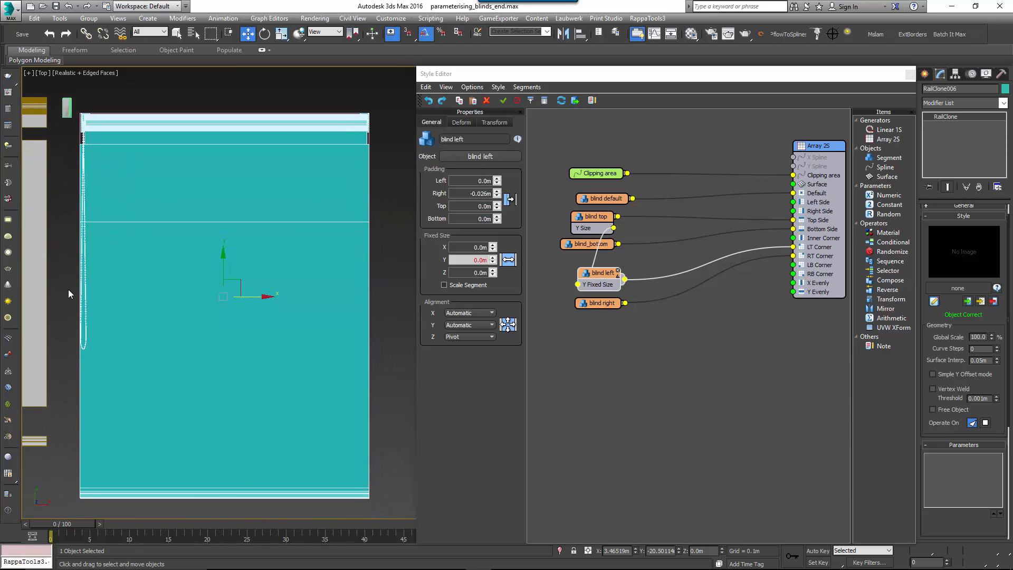
{"action": "scroll", "coordinate": [85, 156], "scroll_direction": "up", "scroll_amount": 4}
{"action": "scroll", "coordinate": [90, 149], "scroll_direction": "up", "scroll_amount": 3}
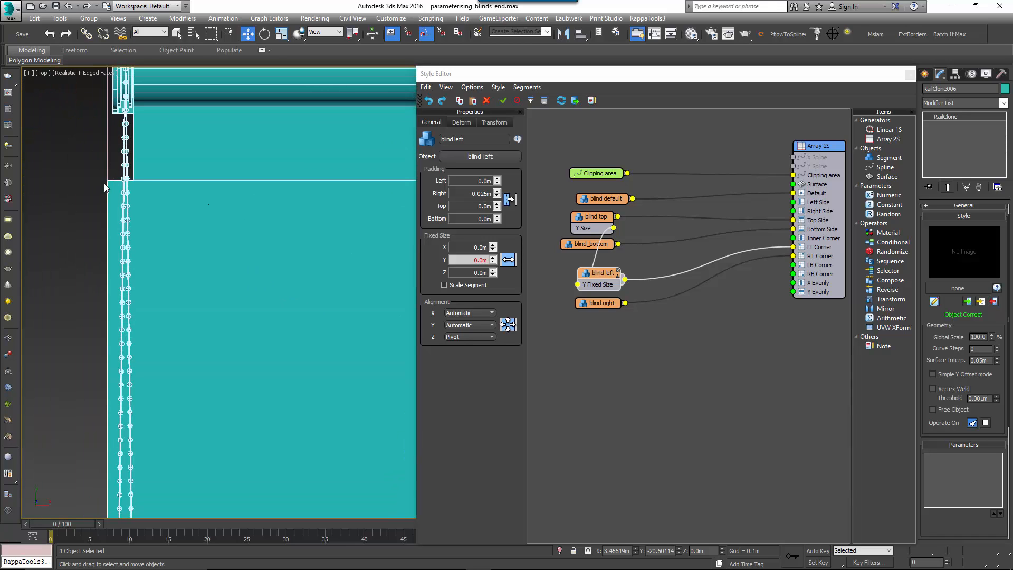
{"action": "scroll", "coordinate": [176, 204], "scroll_direction": "down", "scroll_amount": 6}
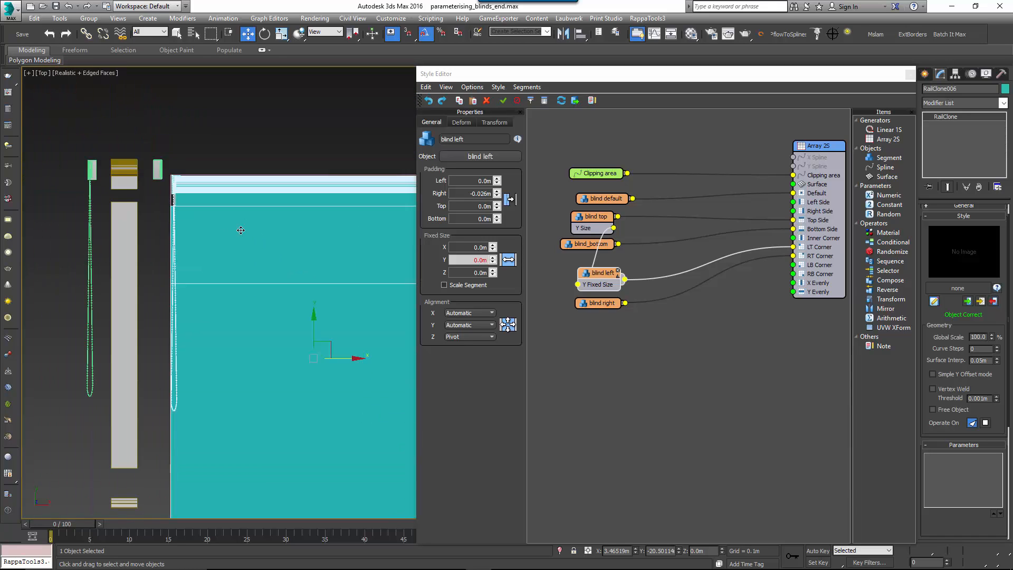
{"action": "middle_click_drag", "start_coordinate": [237, 226], "coordinate": [132, 169]}
Add two empty segments and wire them to the Left Side and Right Side inputs of the Array 2S generator.
{"action": "left_click_drag", "start_coordinate": [891, 158], "coordinate": [721, 314]}
{"action": "left_click_drag", "start_coordinate": [777, 214], "coordinate": [794, 202]}
{"action": "left_click_drag", "start_coordinate": [882, 167], "coordinate": [794, 211]}
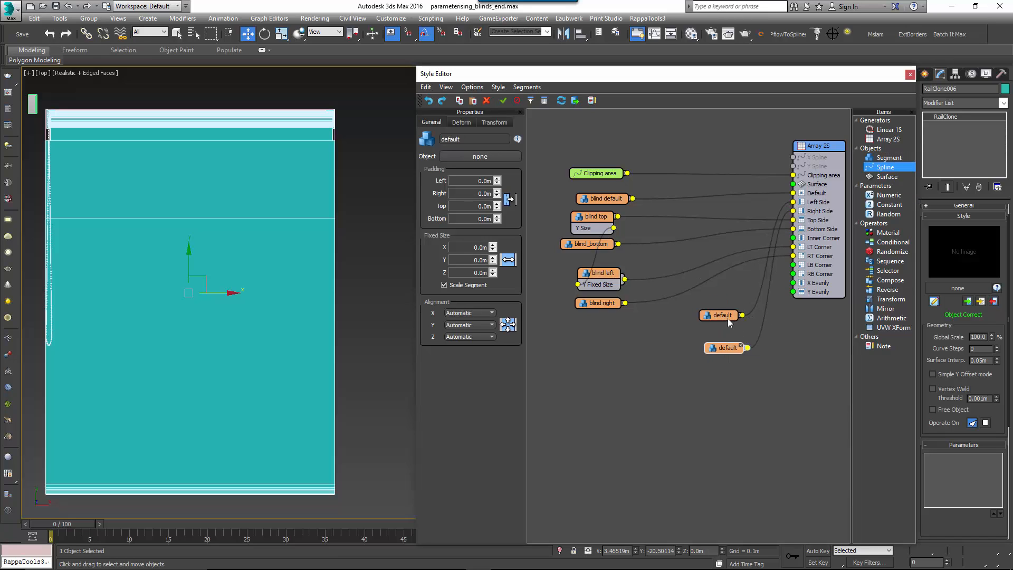
Export the X Fixed Size parameter from both empty side segments.
{"action": "right_click", "coordinate": [726, 318]}
{"action": "mouse_move", "coordinate": [768, 447]}
{"action": "mouse_move", "coordinate": [844, 470]}
{"action": "left_click", "coordinate": [926, 472]}
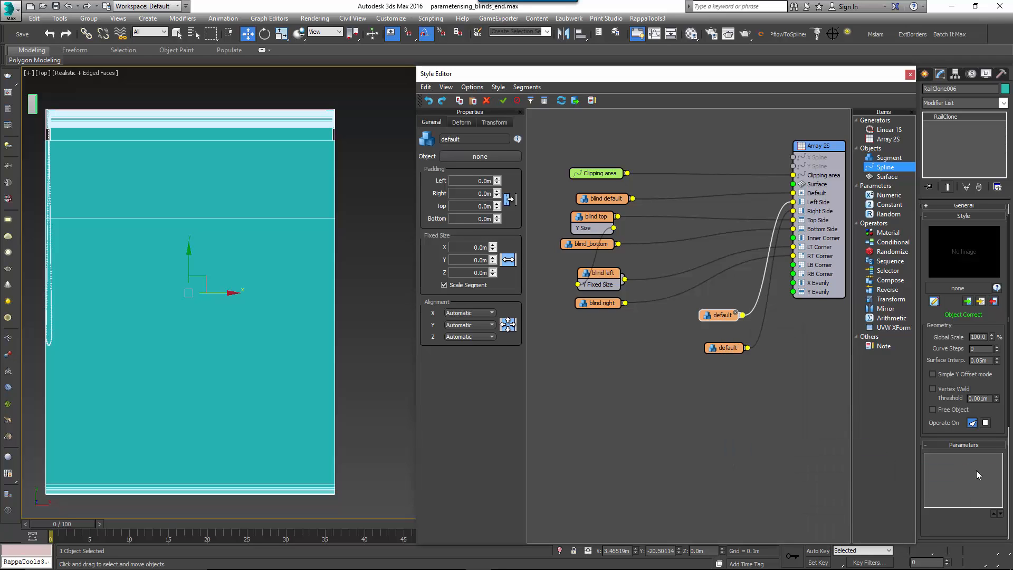
{"action": "right_click", "coordinate": [723, 346]}
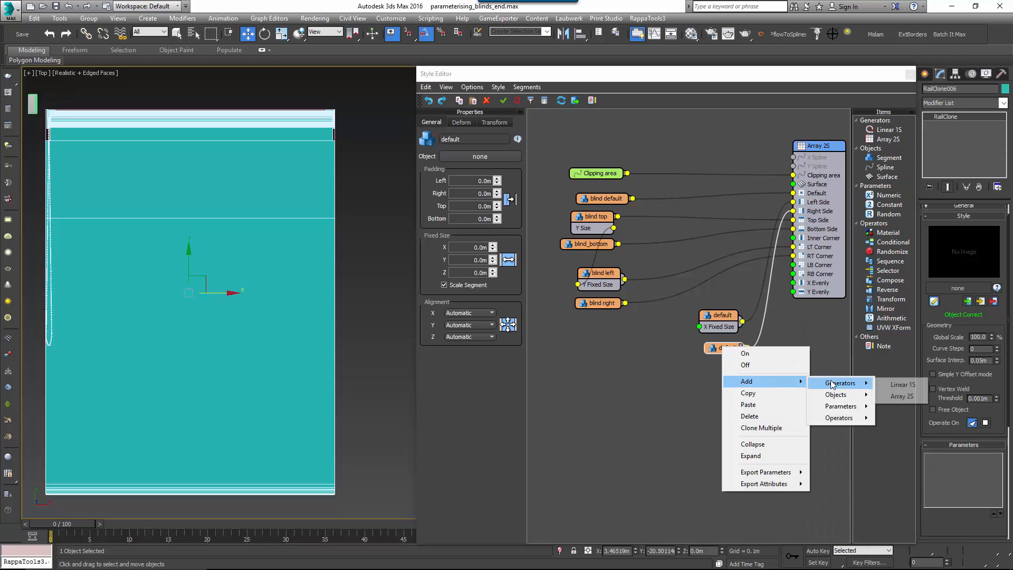
{"action": "left_click", "coordinate": [775, 465]}
{"action": "right_click", "coordinate": [736, 349]}
{"action": "mouse_move", "coordinate": [779, 468]}
{"action": "mouse_move", "coordinate": [871, 502]}
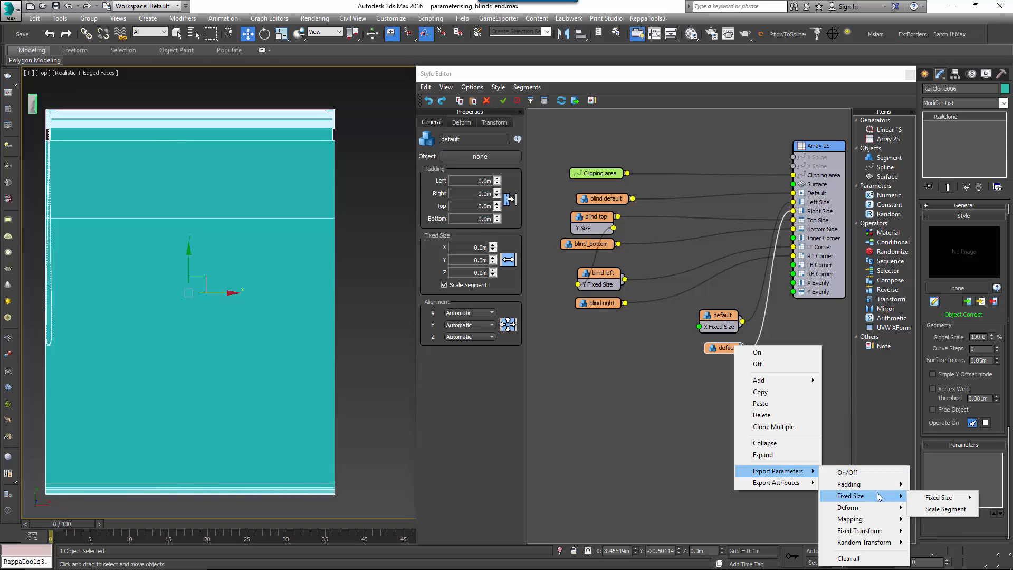
{"action": "left_click", "coordinate": [942, 496]}
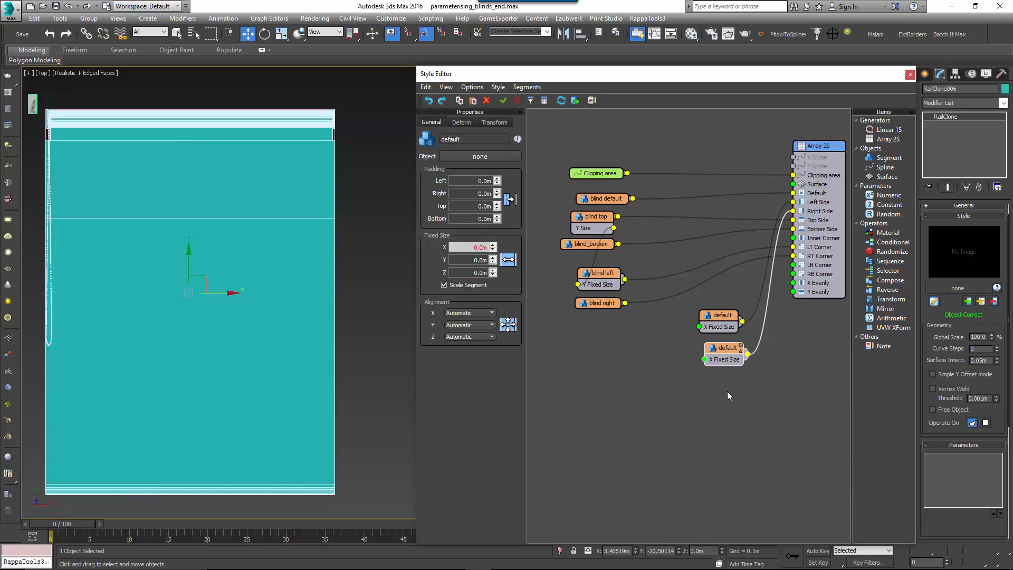
Export the X Size attribute from the blind left and blind right segments, spacing the nodes apart.
{"action": "right_click", "coordinate": [605, 274]}
{"action": "mouse_move", "coordinate": [671, 411]}
{"action": "left_click", "coordinate": [759, 414]}
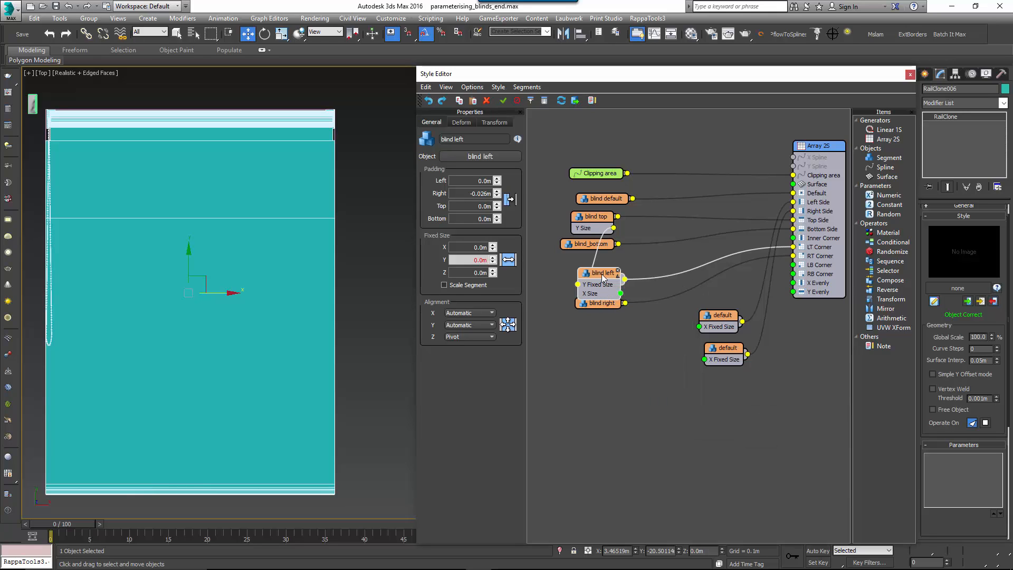
{"action": "left_click_drag", "start_coordinate": [603, 278], "coordinate": [600, 265]}
{"action": "right_click", "coordinate": [594, 304]}
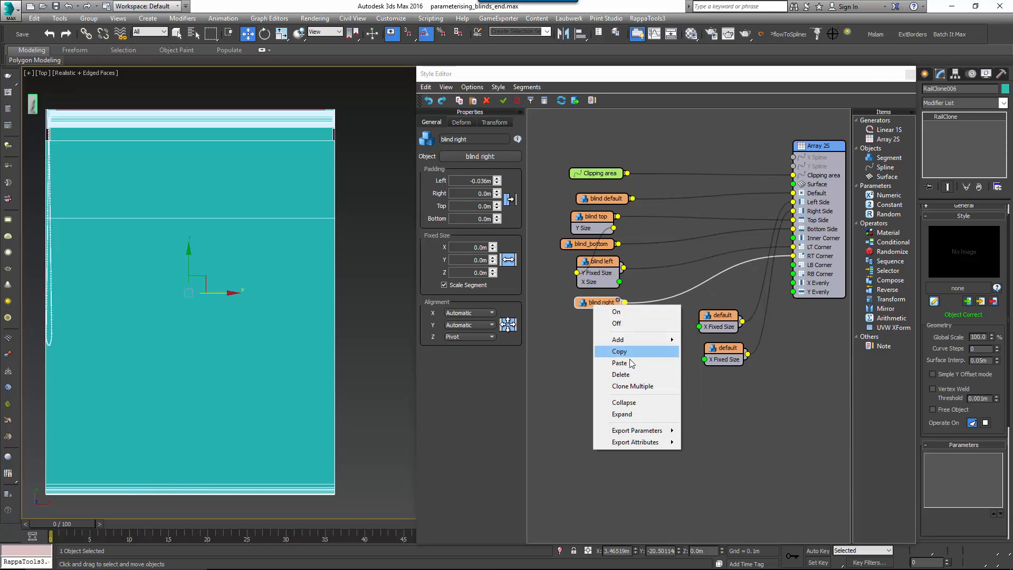
{"action": "mouse_move", "coordinate": [637, 442]}
{"action": "mouse_move", "coordinate": [691, 444]}
{"action": "left_click", "coordinate": [742, 443]}
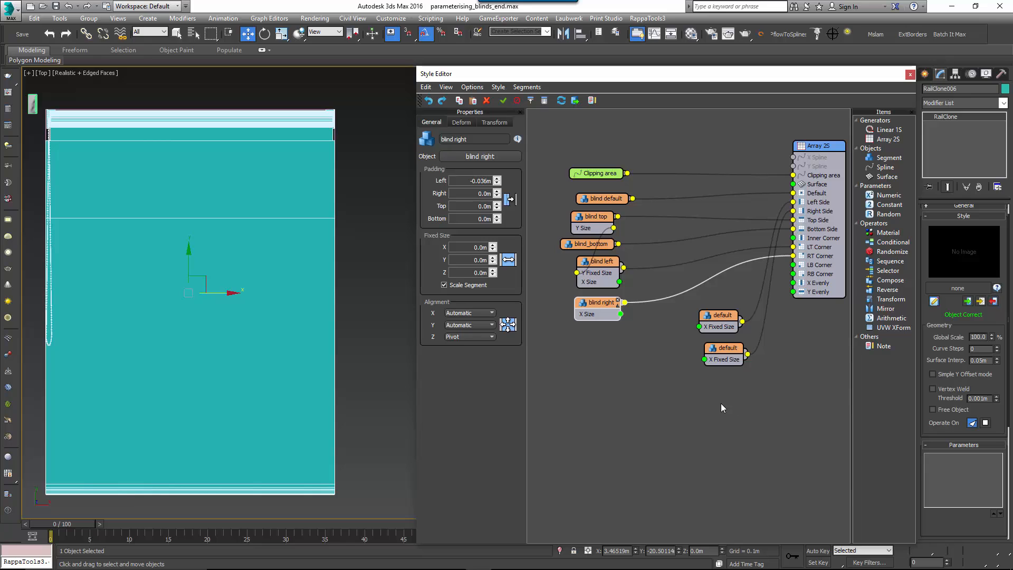
Wire the X Size of blind left and blind right to the X Fixed Size of the empty left and right side segments respectively.
{"action": "middle_click_drag", "start_coordinate": [62, 148], "coordinate": [277, 258]}
{"action": "scroll", "coordinate": [277, 259], "scroll_direction": "up", "scroll_amount": 4}
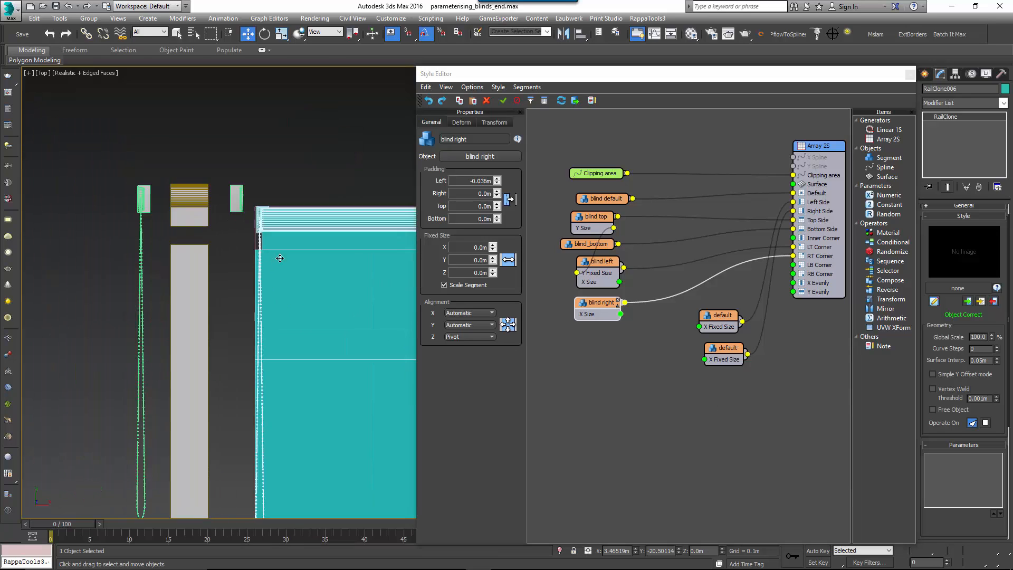
{"action": "scroll", "coordinate": [277, 258], "scroll_direction": "up", "scroll_amount": 1}
{"action": "left_click_drag", "start_coordinate": [620, 282], "coordinate": [701, 327]}
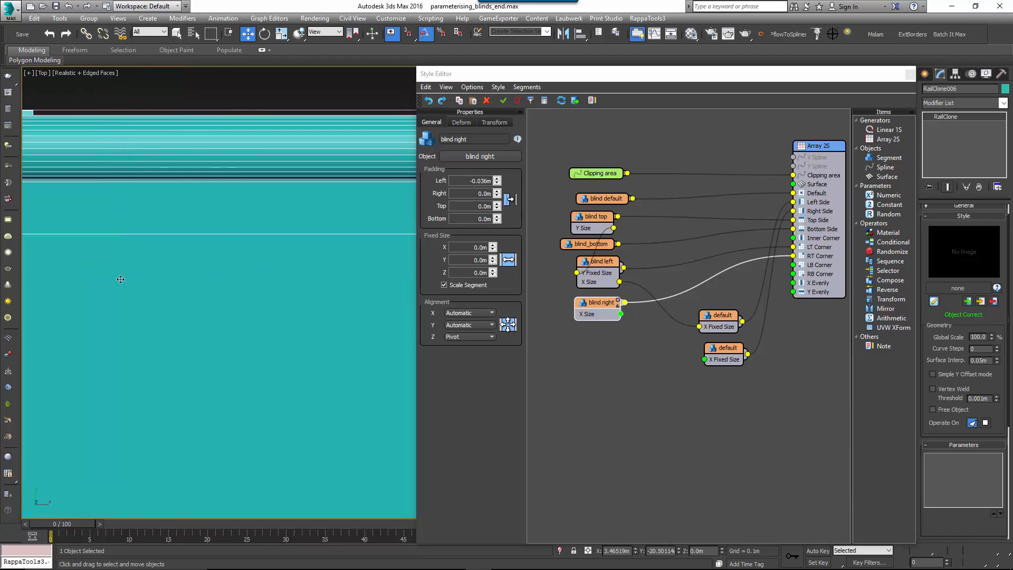
{"action": "scroll", "coordinate": [304, 275], "scroll_direction": "down", "scroll_amount": 3}
{"action": "middle_click_drag", "start_coordinate": [304, 275], "coordinate": [195, 272]}
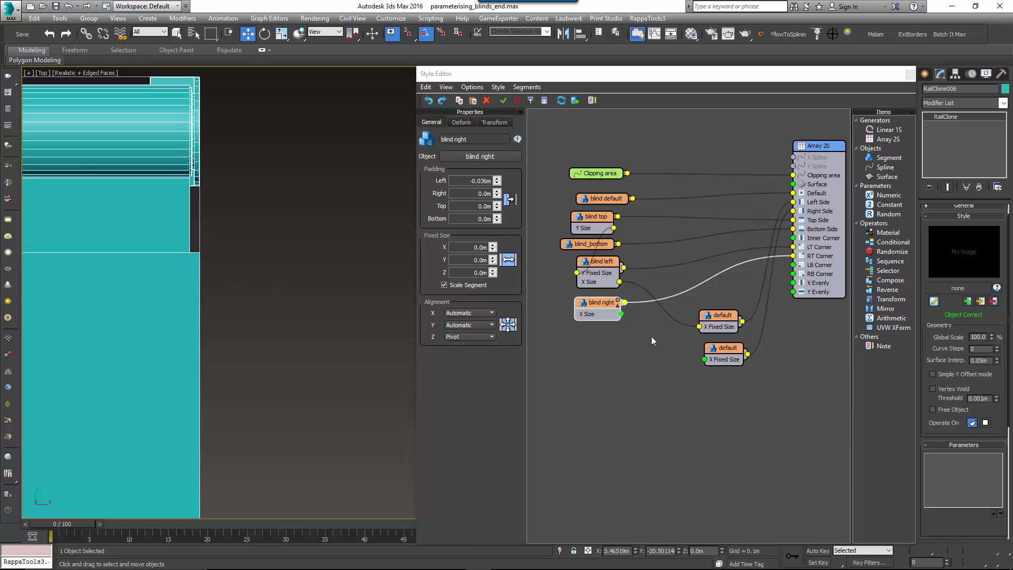
{"action": "left_click_drag", "start_coordinate": [621, 314], "coordinate": [706, 359]}
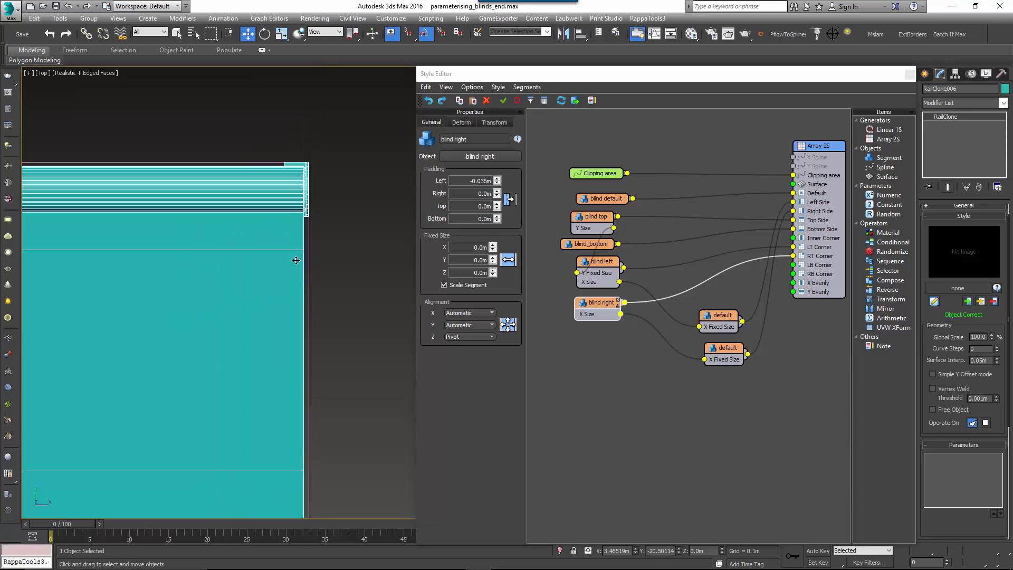
{"action": "scroll", "coordinate": [234, 298], "scroll_direction": "down", "scroll_amount": 6}
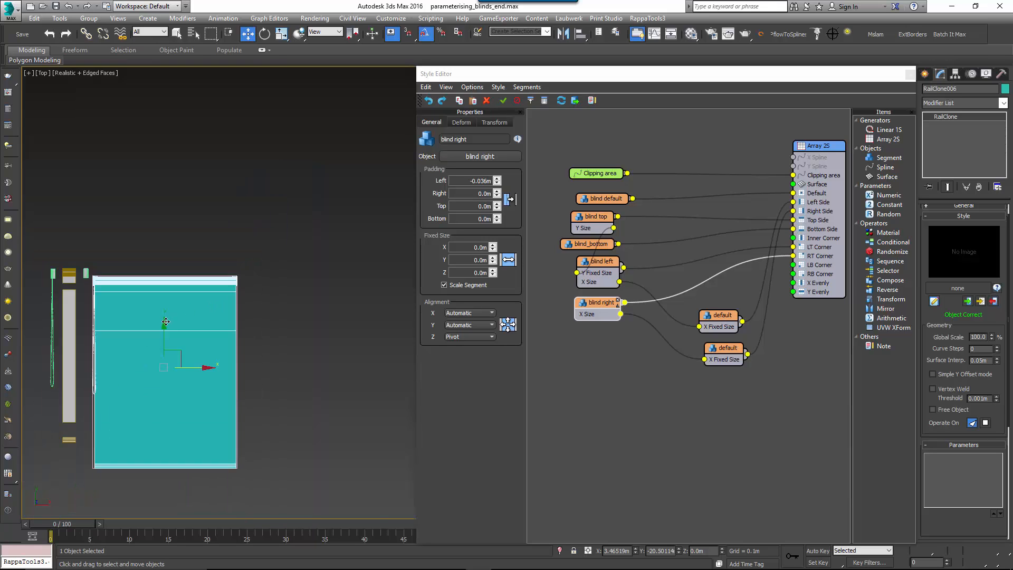
{"action": "scroll", "coordinate": [211, 292], "scroll_direction": "up", "scroll_amount": 5}
{"action": "middle_click_drag", "start_coordinate": [236, 232], "coordinate": [239, 200]}
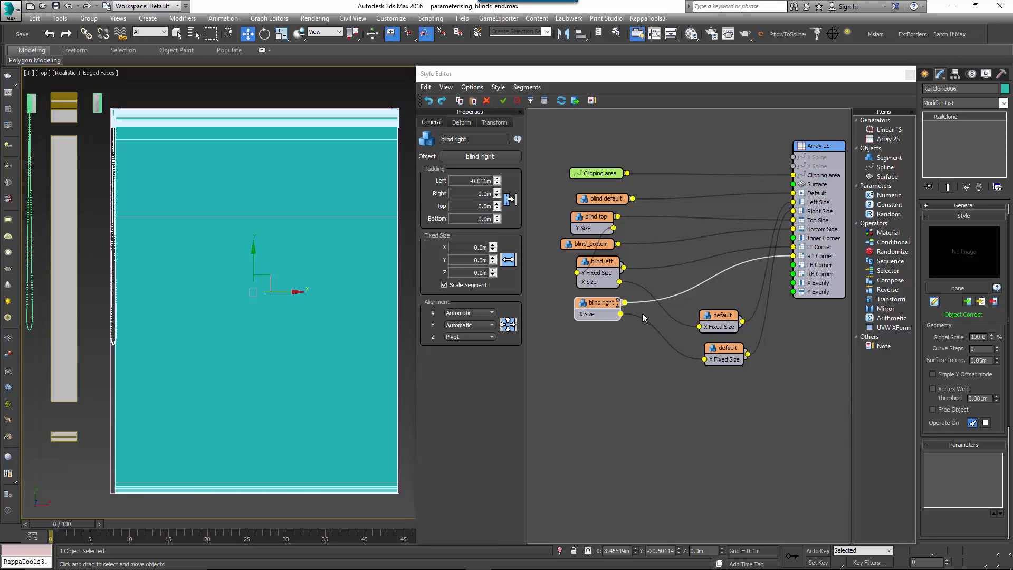
Move the blind_bottom segment clear of the other nodes and insert a Transform operator between it and the Bottom Side input.
{"action": "middle_click_drag", "start_coordinate": [625, 327], "coordinate": [620, 308]}
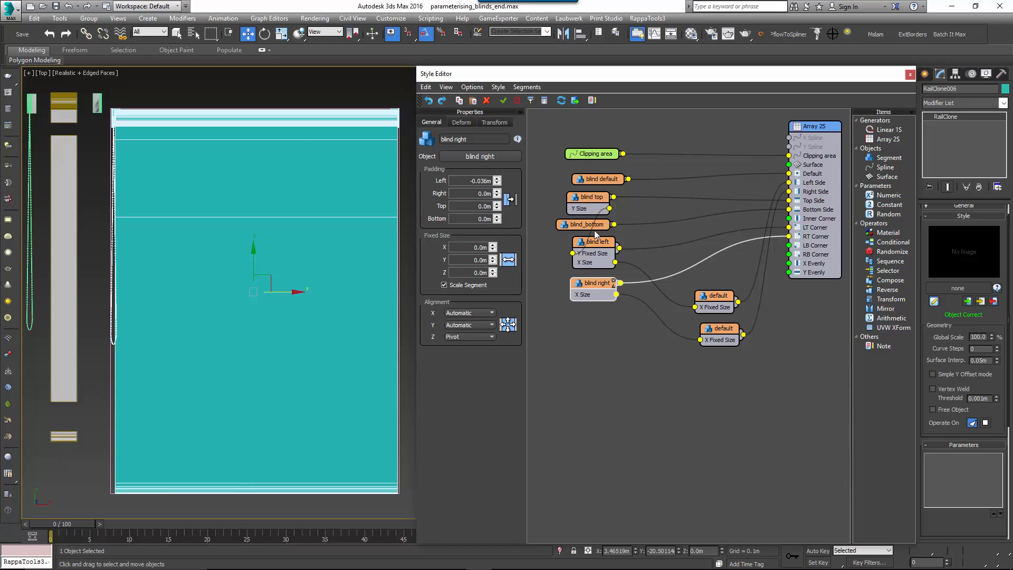
{"action": "left_click_drag", "start_coordinate": [578, 225], "coordinate": [725, 389]}
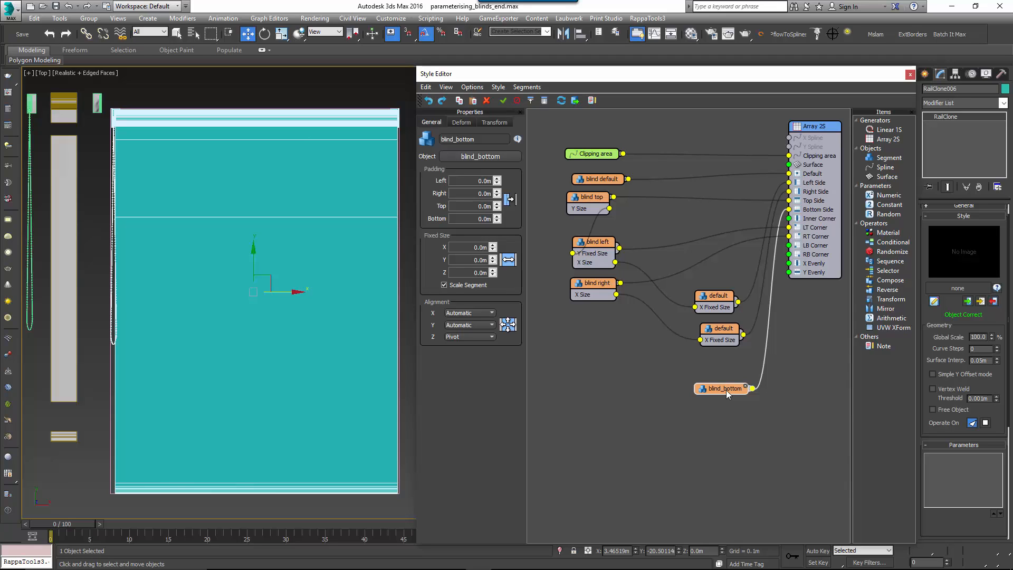
{"action": "left_click_drag", "start_coordinate": [898, 300], "coordinate": [753, 389]}
{"action": "left_click_drag", "start_coordinate": [807, 407], "coordinate": [715, 367]}
{"action": "left_click_drag", "start_coordinate": [796, 363], "coordinate": [728, 380]}
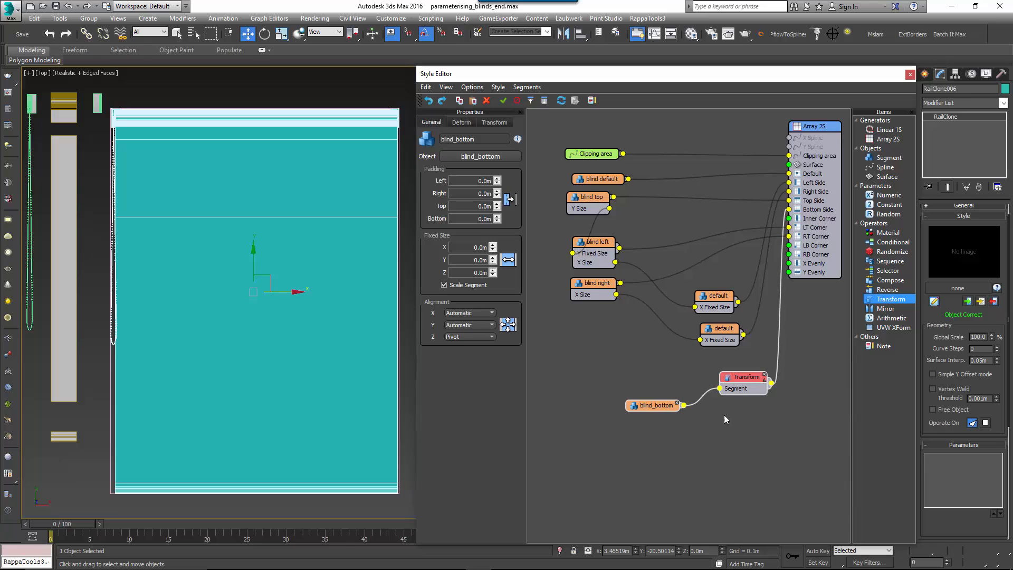
Export the Bottom Padding parameter from the Transform operator and align the blind_bottom segment beside it.
{"action": "left_click", "coordinate": [733, 385]}
{"action": "right_click", "coordinate": [734, 384]}
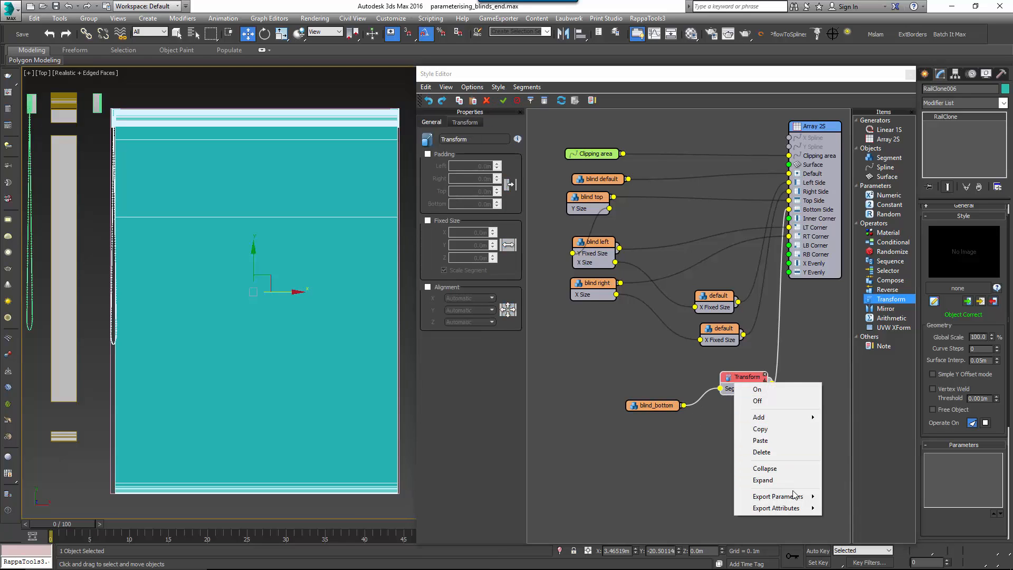
{"action": "mouse_move", "coordinate": [796, 499]}
{"action": "mouse_move", "coordinate": [891, 500]}
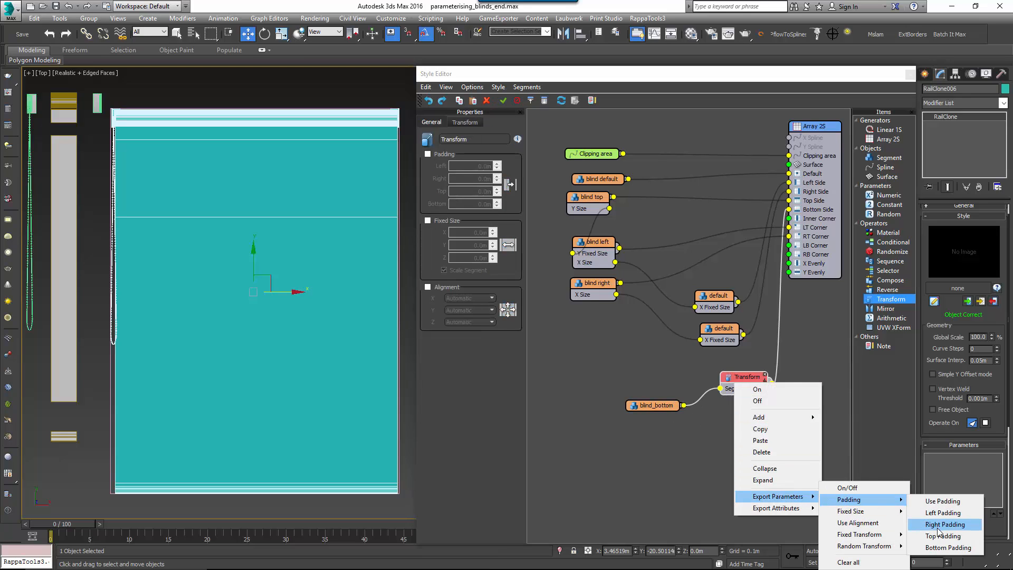
{"action": "left_click", "coordinate": [944, 546]}
{"action": "left_click_drag", "start_coordinate": [655, 405], "coordinate": [656, 390]}
Drive the Transform's Bottom Padding with a Random parameter of type Scene Units, and enable Padding on the Transform.
{"action": "left_click", "coordinate": [888, 320]}
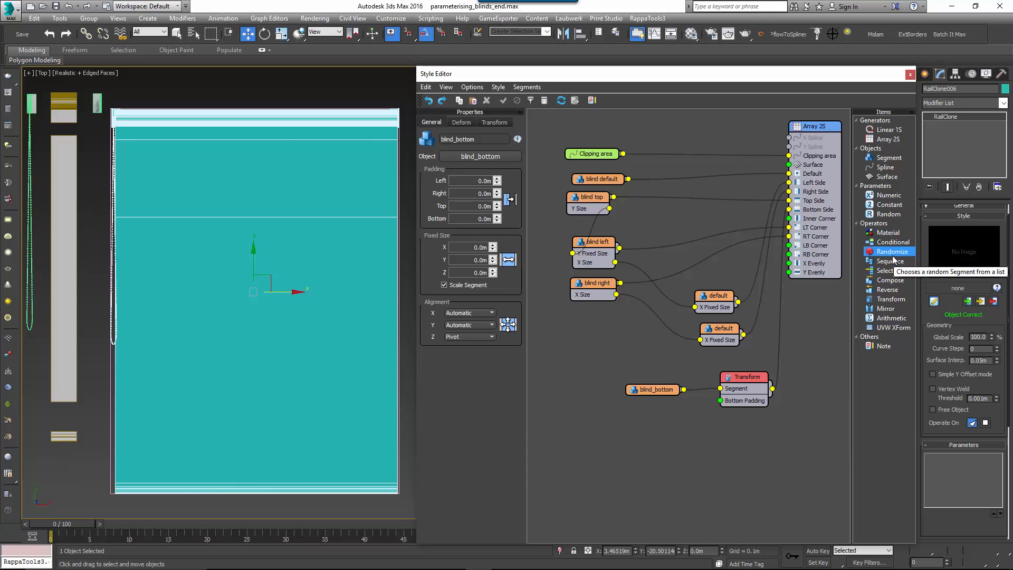
{"action": "left_click_drag", "start_coordinate": [888, 213], "coordinate": [721, 402]}
{"action": "left_click_drag", "start_coordinate": [661, 437], "coordinate": [649, 423]}
{"action": "left_click", "coordinate": [490, 147]}
{"action": "left_click", "coordinate": [477, 174]}
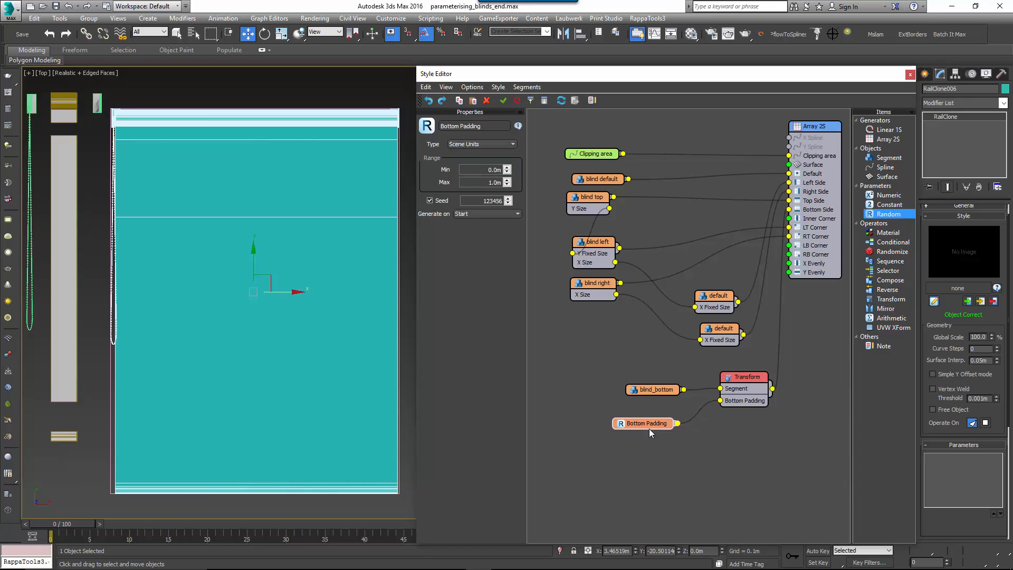
{"action": "left_click", "coordinate": [737, 378]}
{"action": "left_click", "coordinate": [428, 154]}
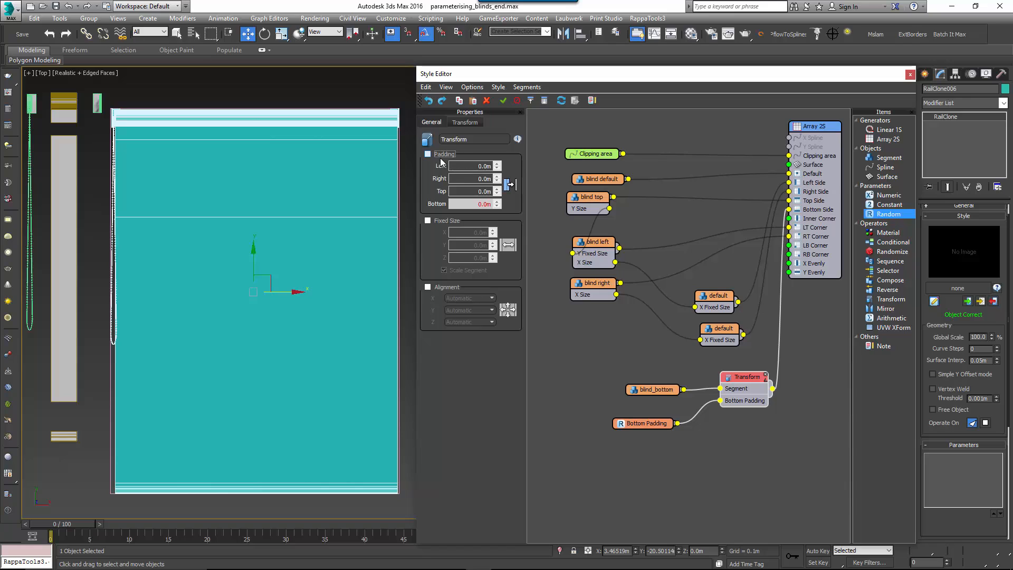
Set the Bottom Padding random parameter to generate on X Spline Start and step its seed to 123460.
{"action": "left_click", "coordinate": [666, 424]}
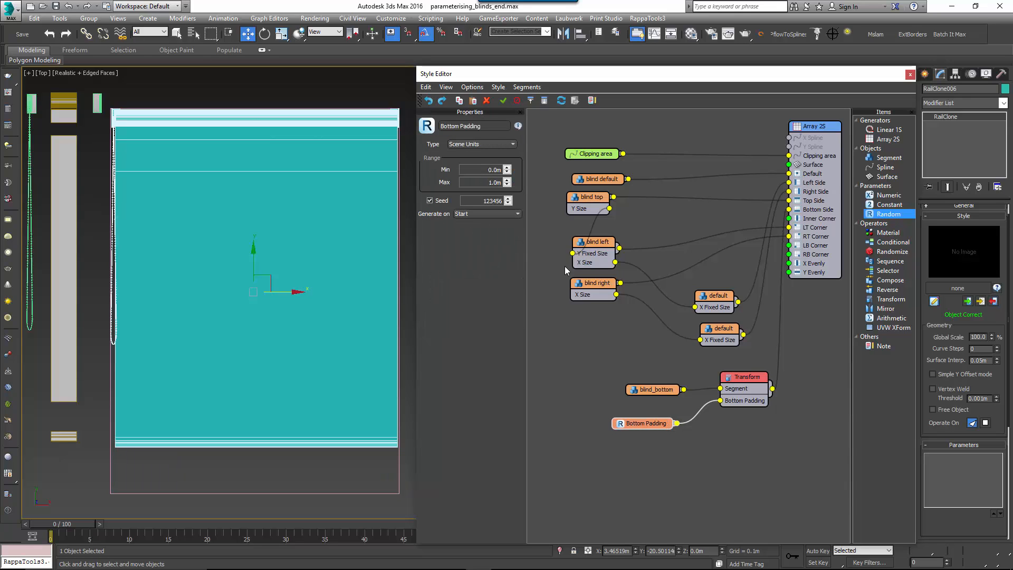
{"action": "left_click", "coordinate": [479, 218]}
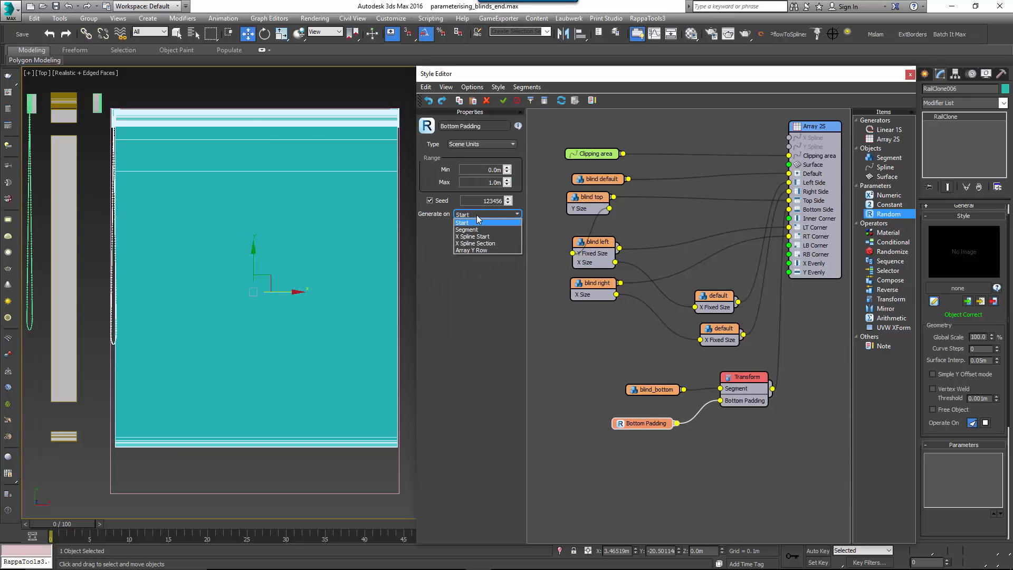
{"action": "left_click", "coordinate": [469, 237]}
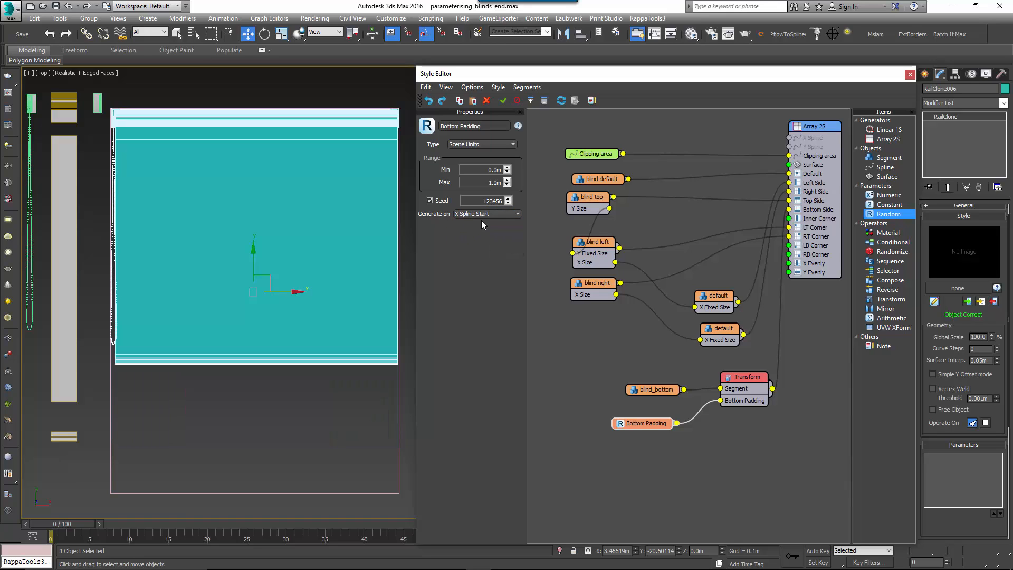
{"action": "left_click", "coordinate": [509, 198]}
{"action": "left_click", "coordinate": [509, 199]}
{"action": "left_click", "coordinate": [508, 198]}
{"action": "left_click", "coordinate": [509, 199]}
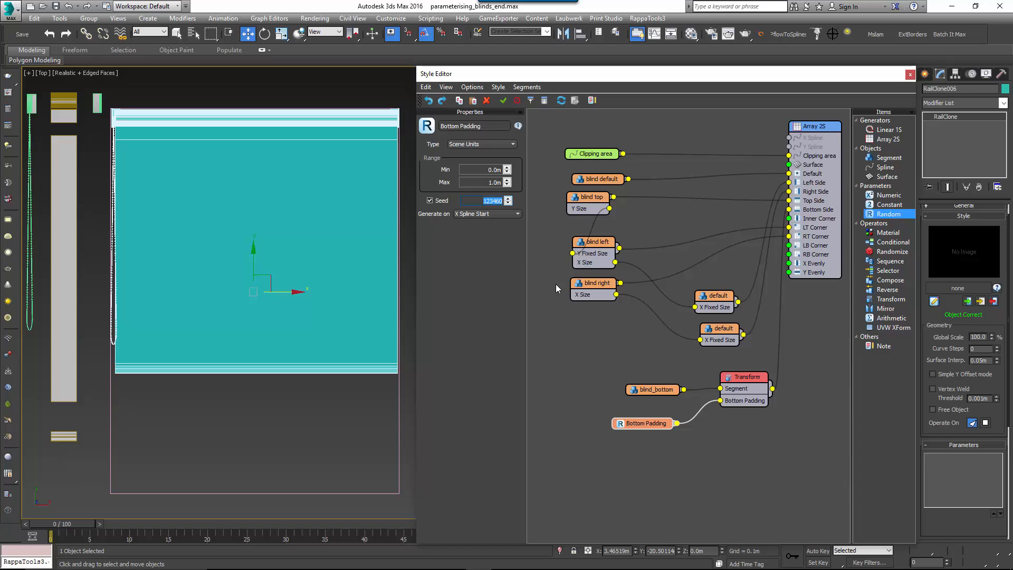
Export the Min (scene units) and Max (scene units) parameters from the Bottom Padding random node.
{"action": "left_click_drag", "start_coordinate": [654, 422], "coordinate": [653, 412]}
{"action": "right_click", "coordinate": [655, 412]}
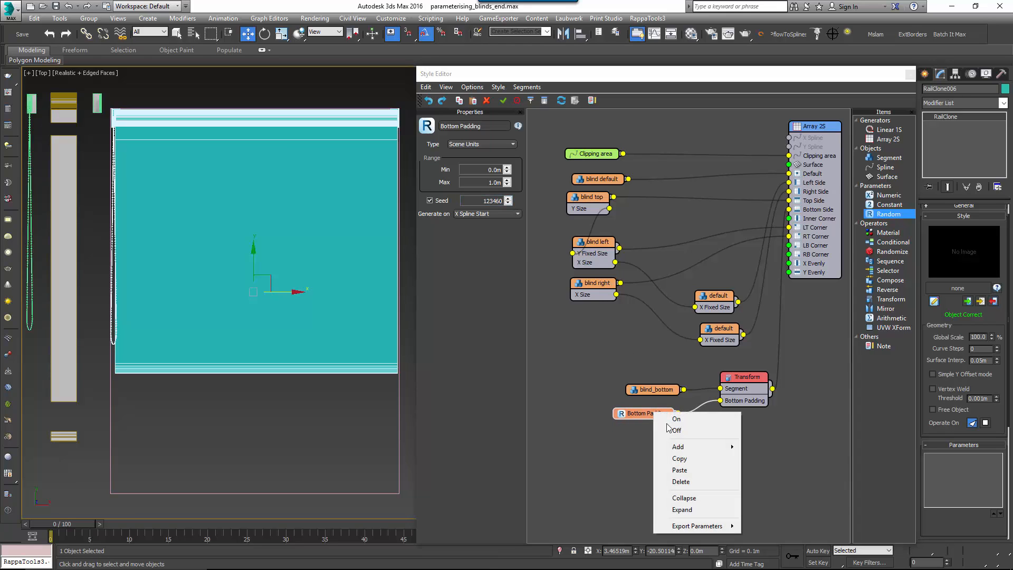
{"action": "mouse_move", "coordinate": [724, 527]}
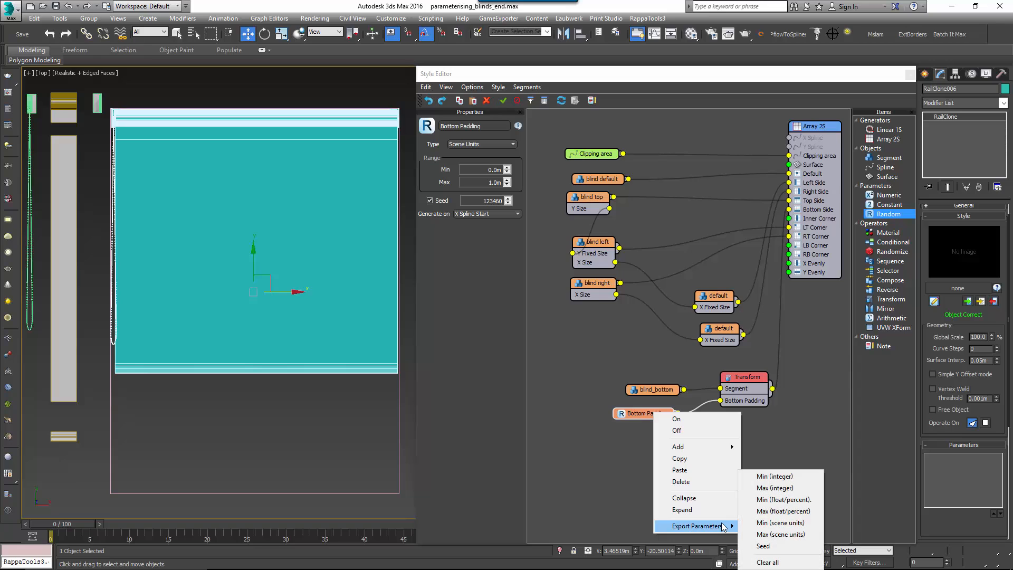
{"action": "left_click", "coordinate": [780, 522]}
{"action": "right_click", "coordinate": [648, 420]}
{"action": "mouse_move", "coordinate": [706, 534]}
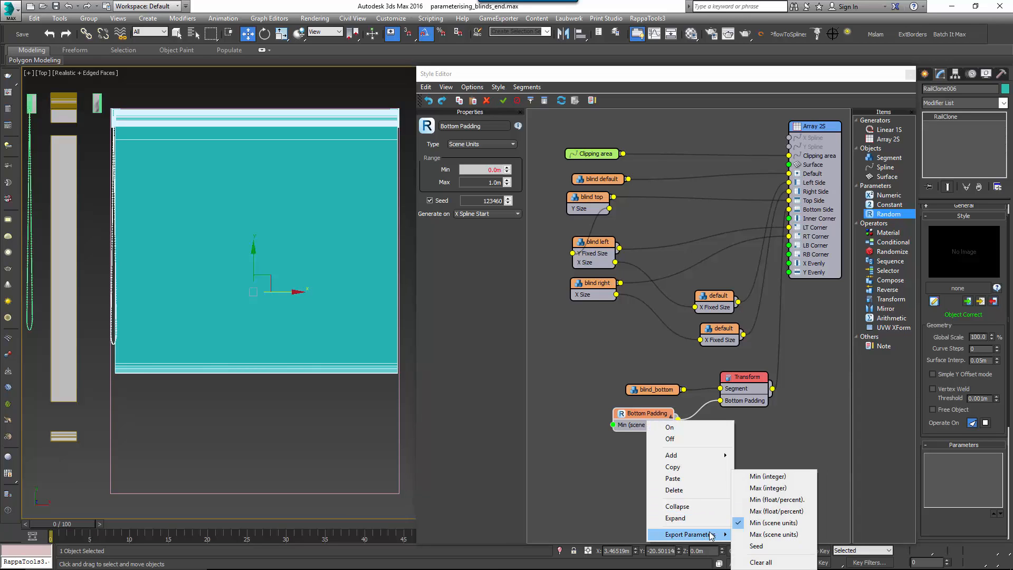
{"action": "left_click", "coordinate": [780, 534]}
{"action": "left_click_drag", "start_coordinate": [653, 412], "coordinate": [656, 405]}
Wire an Arithmetic operator into the random node's Min (scene units) input, using the expression YSplineLength*(Input1/100).
{"action": "middle_click_drag", "start_coordinate": [674, 460], "coordinate": [710, 467]}
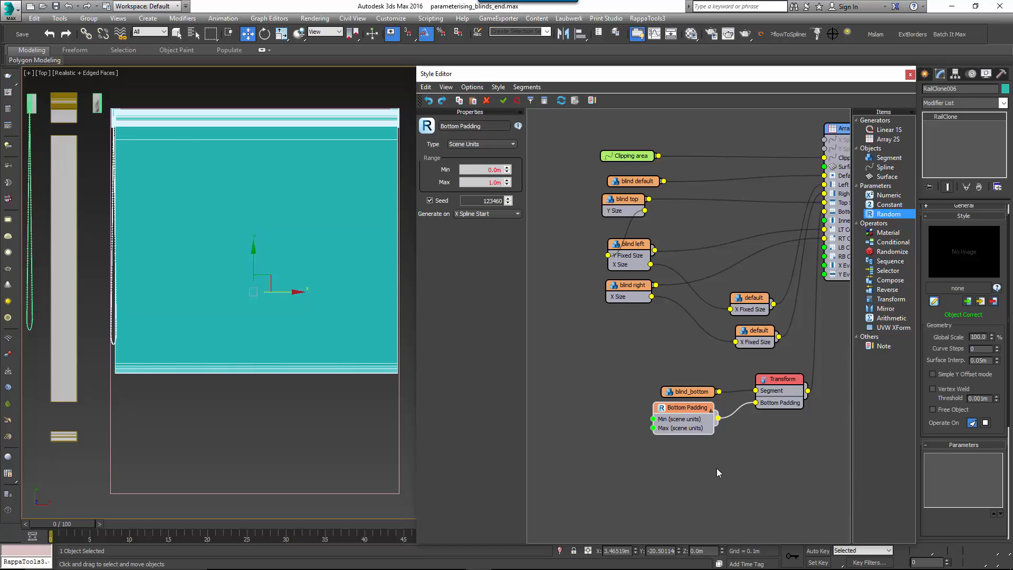
{"action": "left_click_drag", "start_coordinate": [891, 317], "coordinate": [654, 419]}
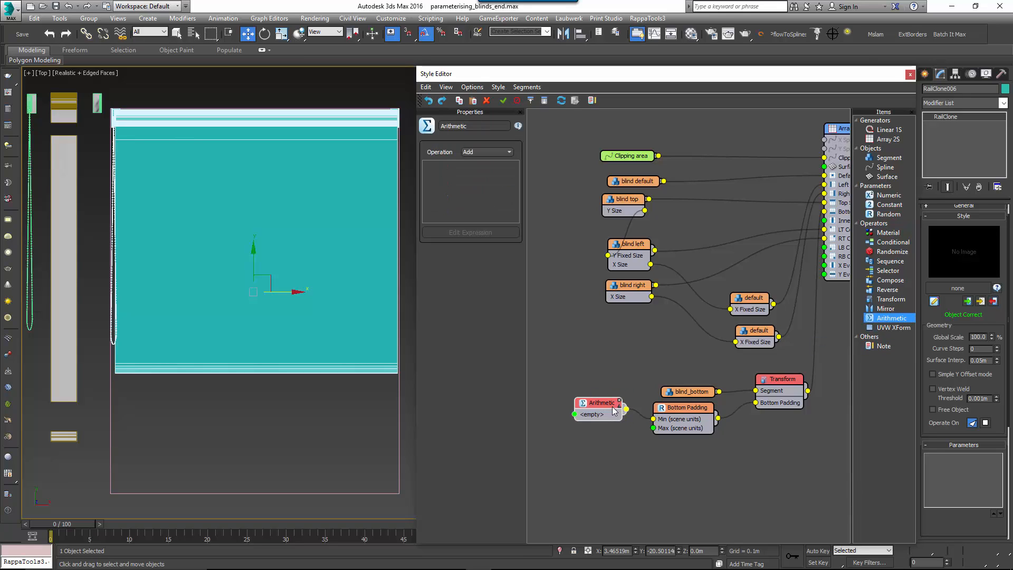
{"action": "left_click", "coordinate": [472, 152]}
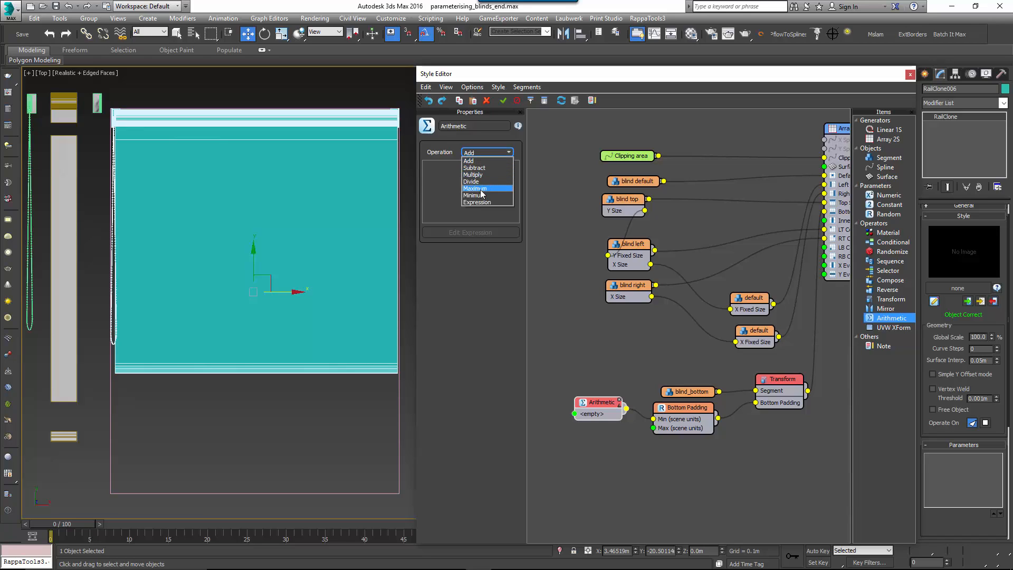
{"action": "left_click", "coordinate": [477, 202]}
{"action": "left_click", "coordinate": [484, 232]}
{"action": "left_click", "coordinate": [673, 264]}
{"action": "type", "text": "YSplineLength"}
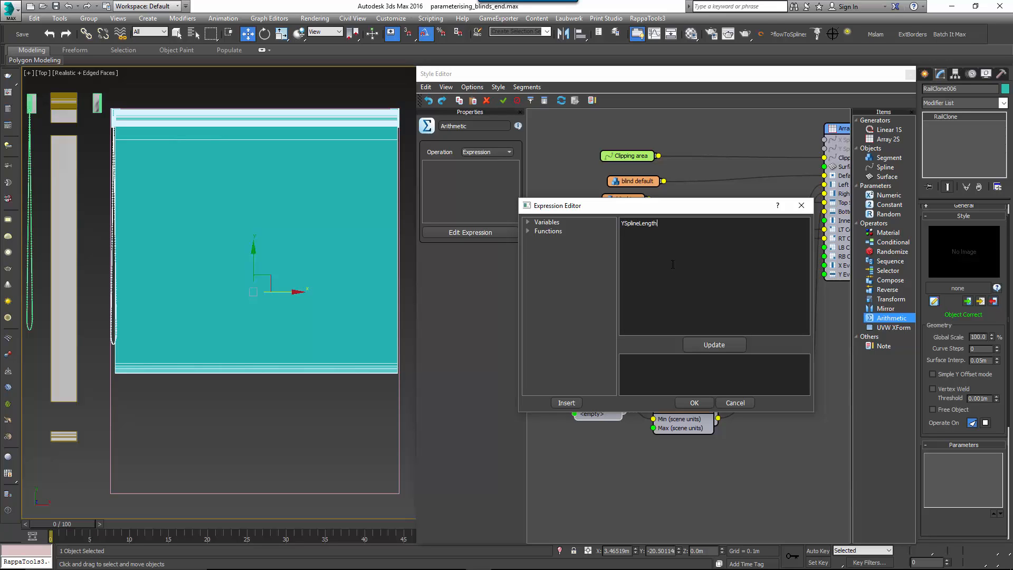
{"action": "type", "text": "*(Inpy"}
{"action": "type", "text": "t1/10"}
{"action": "left_click", "coordinate": [715, 344]}
{"action": "left_click", "coordinate": [694, 403]}
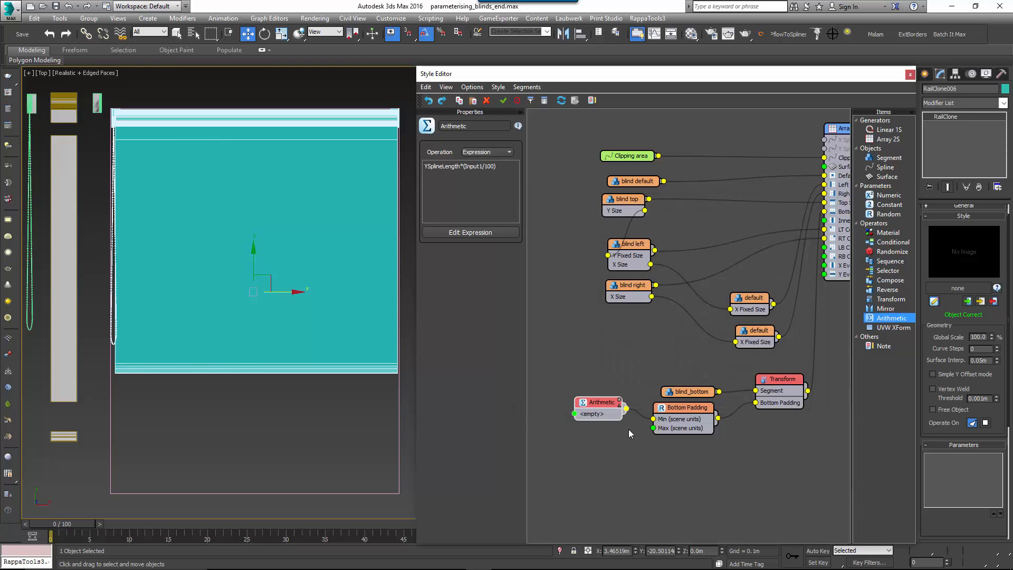
Feed the Arithmetic operator from a Percentage-type Numeric parameter named Min Open, with limits enabled and a maximum of 100.
{"action": "middle_click_drag", "start_coordinate": [629, 429], "coordinate": [640, 429]}
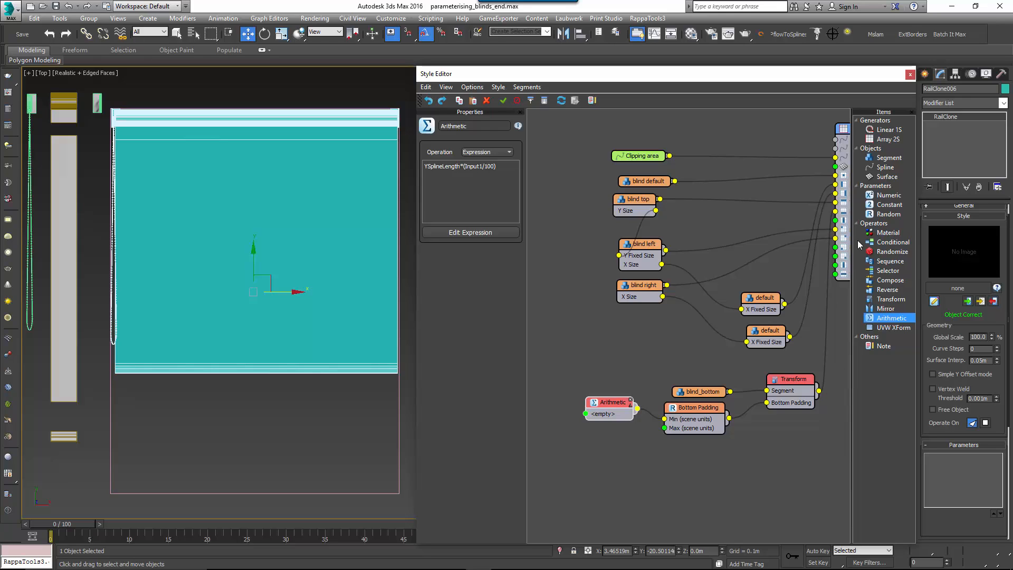
{"action": "left_click_drag", "start_coordinate": [889, 196], "coordinate": [552, 419]}
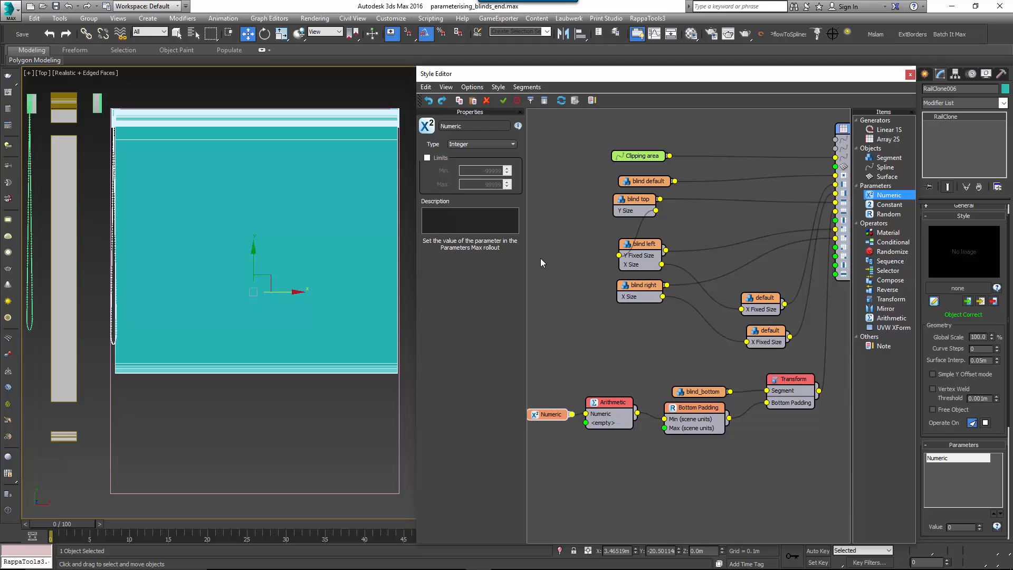
{"action": "left_click", "coordinate": [476, 147]}
{"action": "left_click", "coordinate": [478, 168]}
{"action": "left_click", "coordinate": [428, 158]}
{"action": "type", "text": "100"}
{"action": "key", "text": "Return"}
{"action": "left_click_drag", "start_coordinate": [486, 126], "coordinate": [372, 244]}
{"action": "type", "text": "Open"}
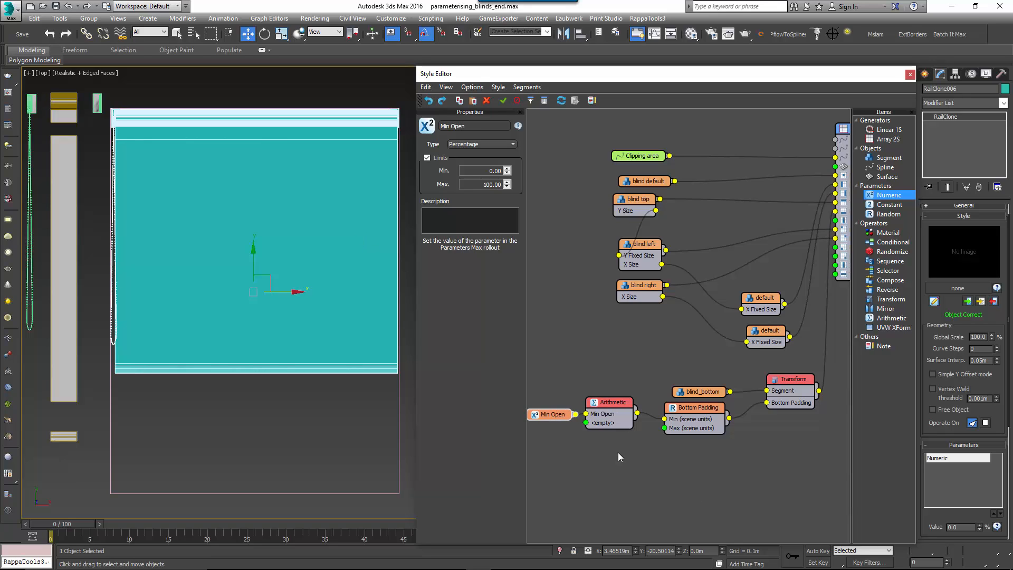
Duplicate the Min Open and Arithmetic nodes together and wire the copy into the random node's Max (scene units) input.
{"action": "left_click_drag", "start_coordinate": [618, 456], "coordinate": [552, 407]}
{"action": "key", "text": "ctrl+c"}
{"action": "key", "text": "ctrl+v"}
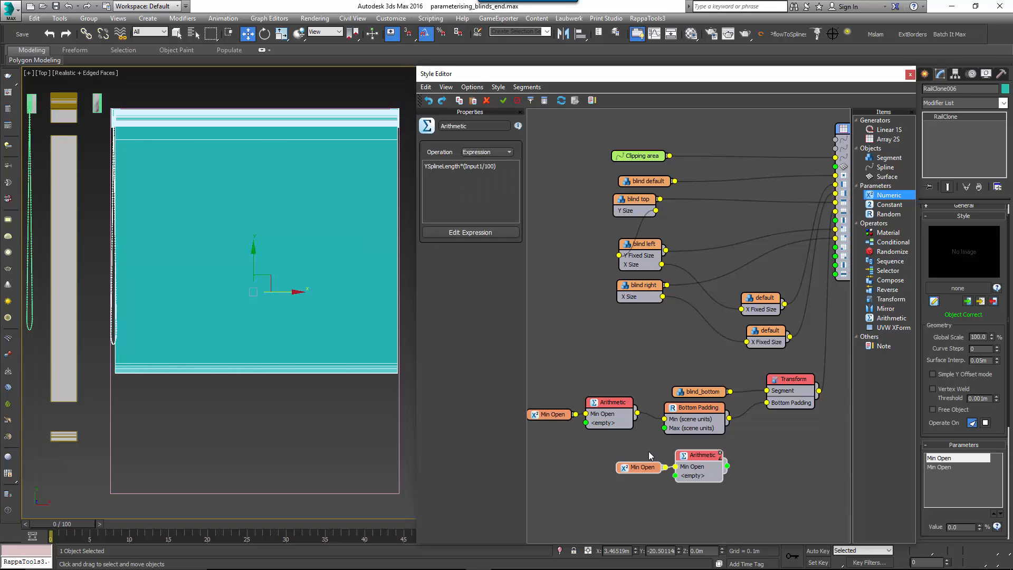
{"action": "mouse_move", "coordinate": [686, 457]}
{"action": "left_mouse_down"}
{"action": "mouse_move", "coordinate": [593, 442]}
{"action": "mouse_move", "coordinate": [664, 428]}
{"action": "left_mouse_up"}
{"action": "middle_click_drag", "start_coordinate": [663, 449], "coordinate": [675, 447]}
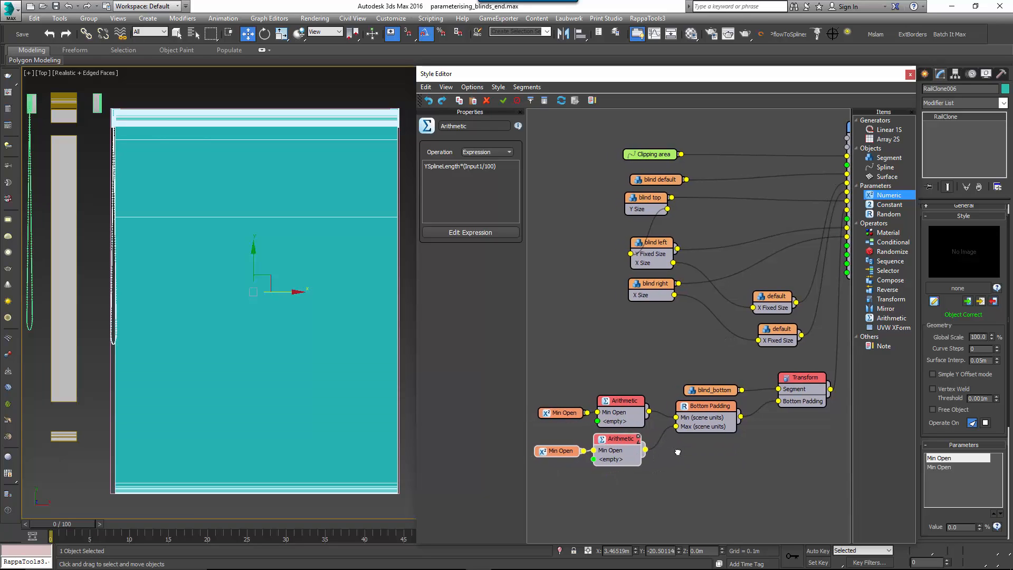
Rename the copied numeric parameter to Max Open and tidy the surrounding padding nodes.
{"action": "left_click", "coordinate": [575, 453]}
{"action": "left_click", "coordinate": [444, 127]}
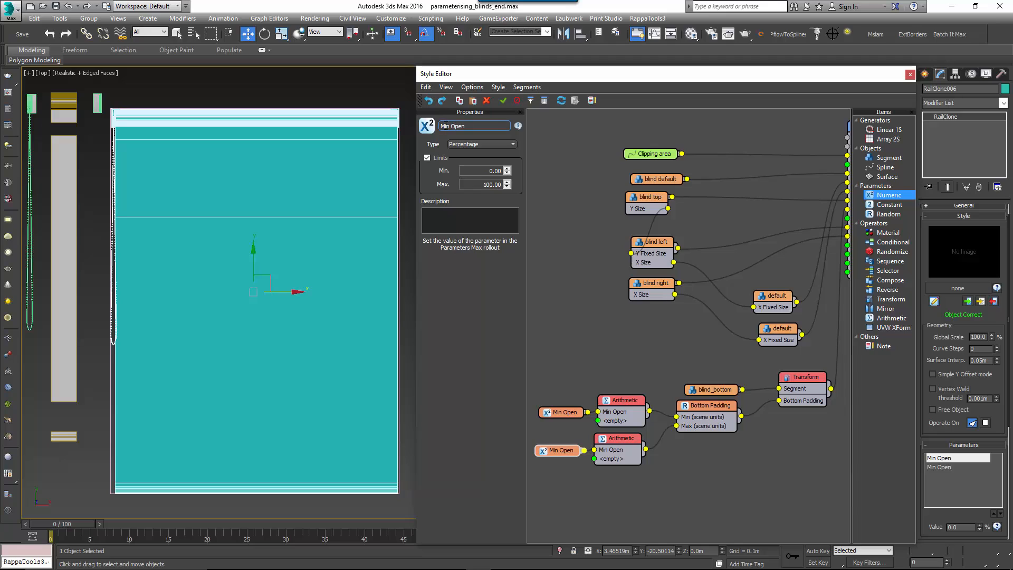
{"action": "key", "text": "BackSpace"}
{"action": "key", "text": "BackSpace"}
{"action": "type", "text": "ax"}
{"action": "left_click_drag", "start_coordinate": [617, 439], "coordinate": [621, 437]}
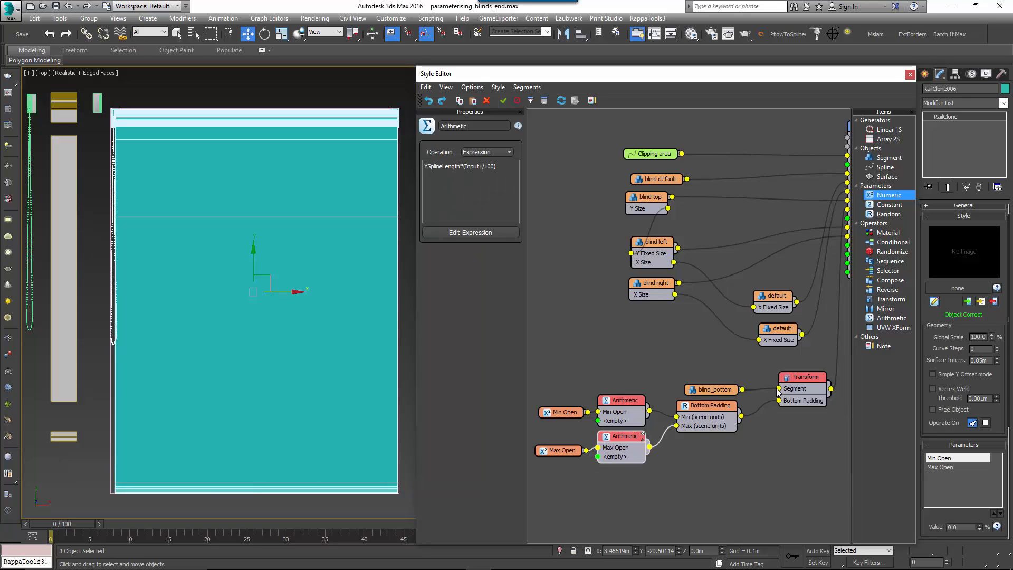
{"action": "left_click_drag", "start_coordinate": [769, 396], "coordinate": [776, 400]}
{"action": "left_click_drag", "start_coordinate": [707, 407], "coordinate": [709, 408]}
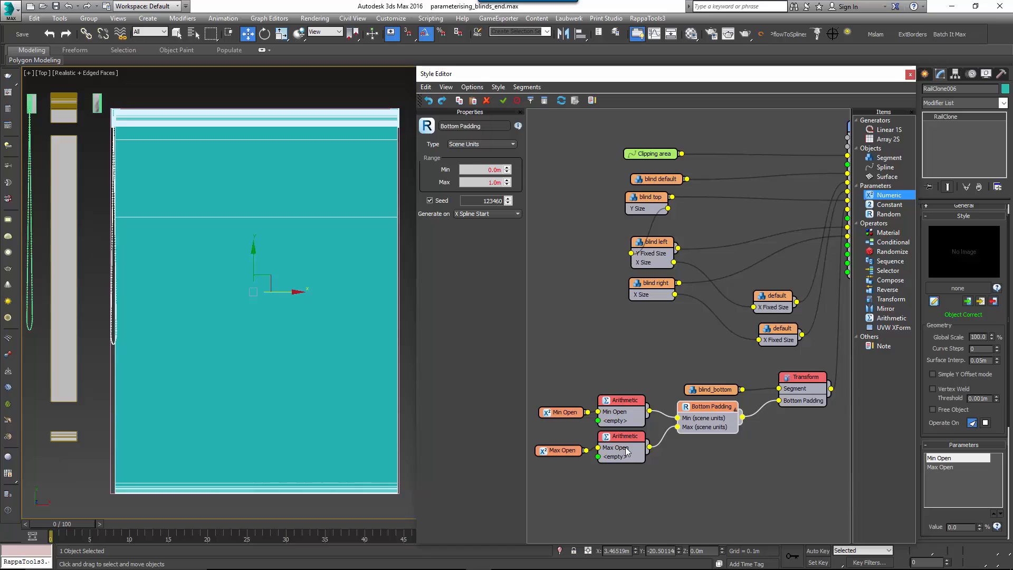
{"action": "left_click_drag", "start_coordinate": [564, 454], "coordinate": [615, 438]}
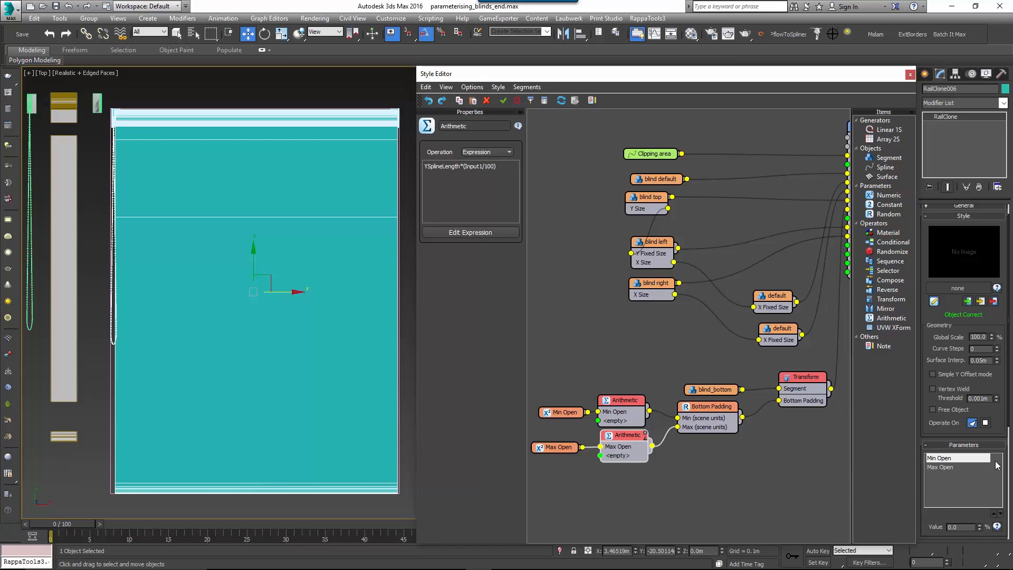
Set the Min Open value to 30% and the Max Open value to 80%.
{"action": "scroll", "coordinate": [949, 435], "scroll_direction": "down", "scroll_amount": 5}
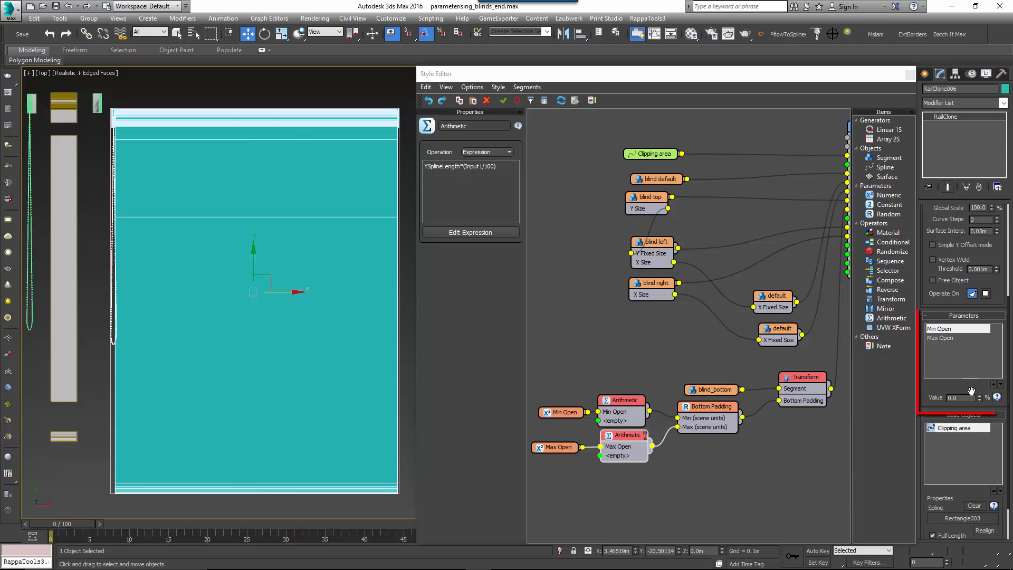
{"action": "left_click_drag", "start_coordinate": [965, 398], "coordinate": [926, 410]}
{"action": "key", "text": "Return"}
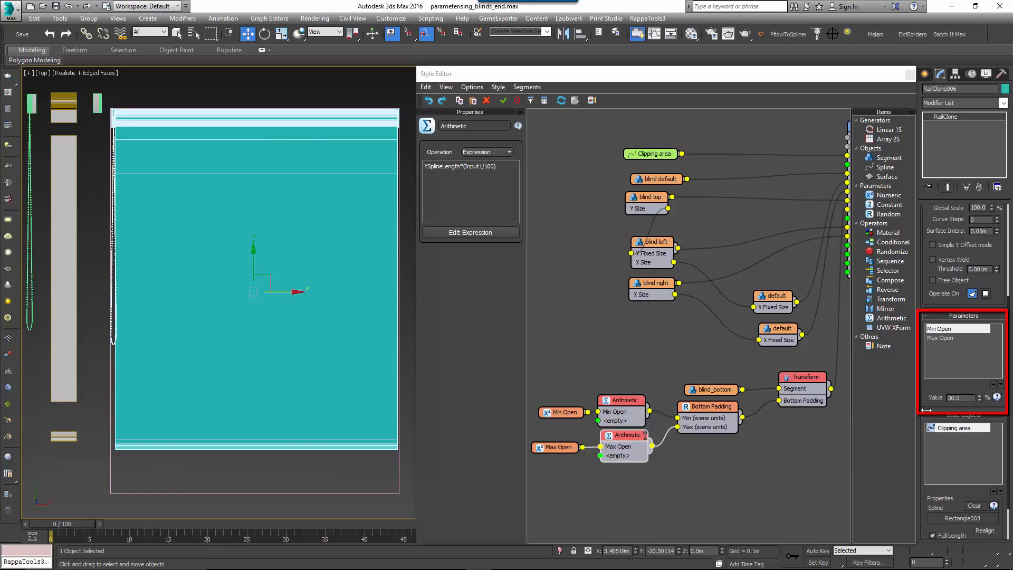
{"action": "left_click", "coordinate": [960, 340]}
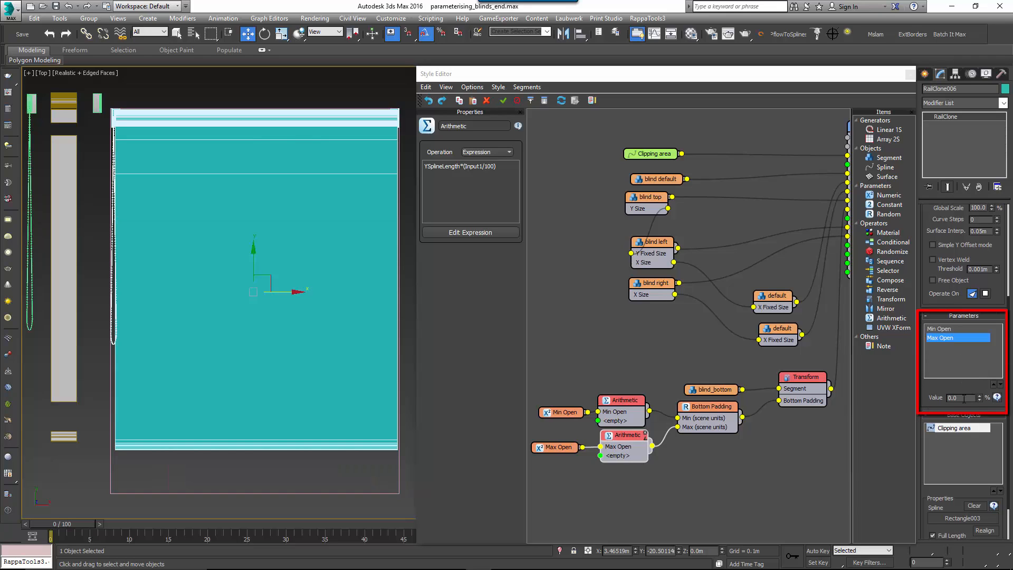
{"action": "left_click_drag", "start_coordinate": [965, 398], "coordinate": [926, 401]}
{"action": "type", "text": "80"}
{"action": "key", "text": "Return"}
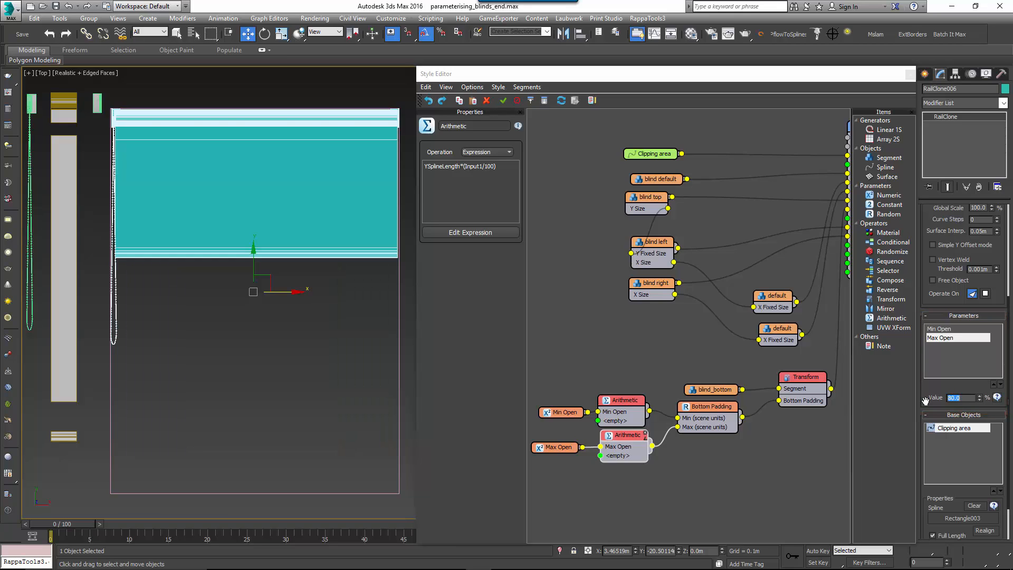
Step the Bottom Padding random node's seed up to 123475 to test different blind openings.
{"action": "left_click", "coordinate": [698, 411]}
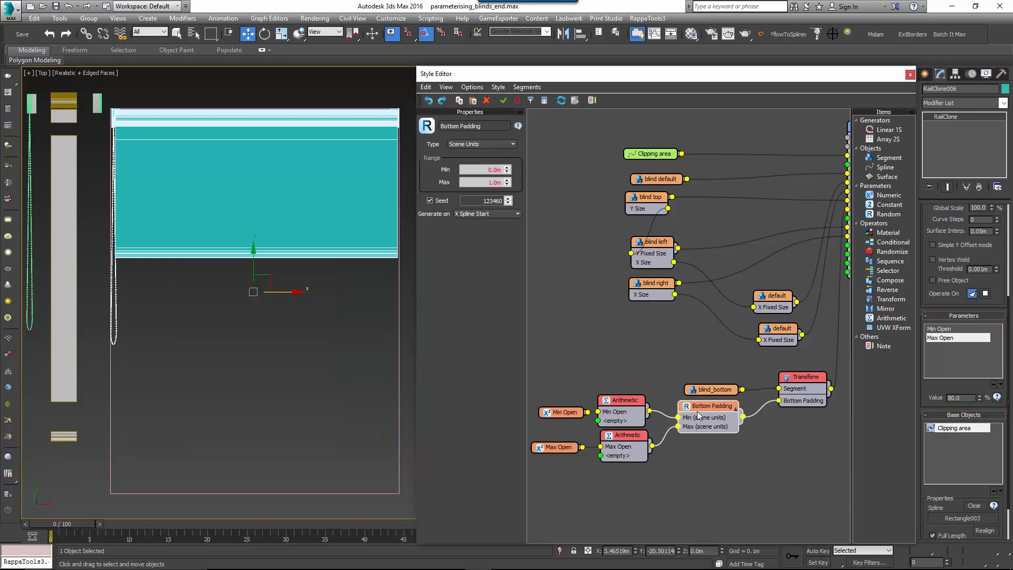
{"action": "left_click", "coordinate": [507, 199]}
{"action": "left_click", "coordinate": [508, 199]}
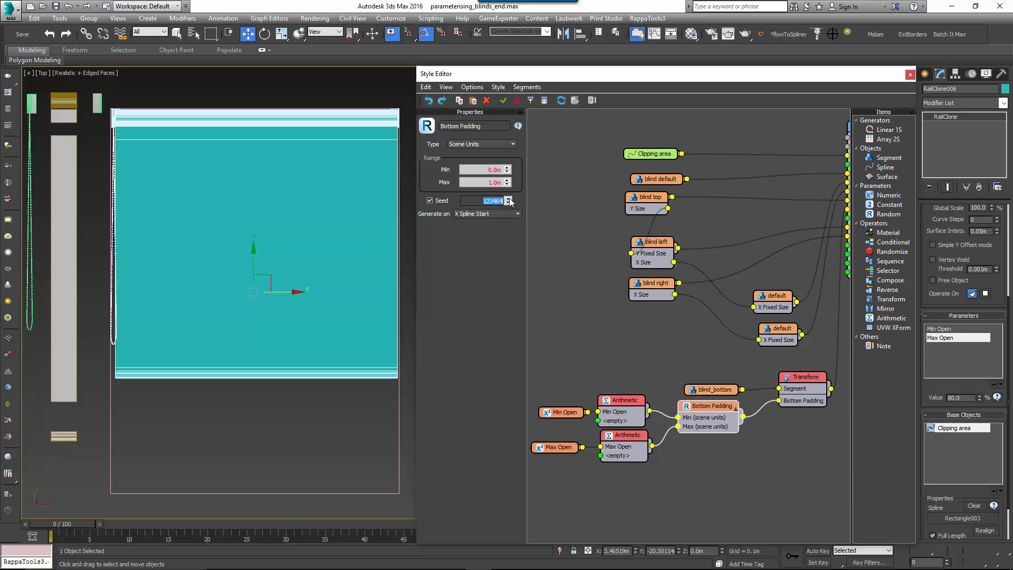
{"action": "left_click", "coordinate": [508, 198]}
{"action": "left_click", "coordinate": [507, 198]}
{"action": "left_click", "coordinate": [508, 199]}
{"action": "left_click", "coordinate": [508, 199]}
{"action": "left_click", "coordinate": [507, 198]}
{"action": "left_click", "coordinate": [507, 198]}
{"action": "left_click", "coordinate": [508, 199]}
{"action": "left_click", "coordinate": [507, 199]}
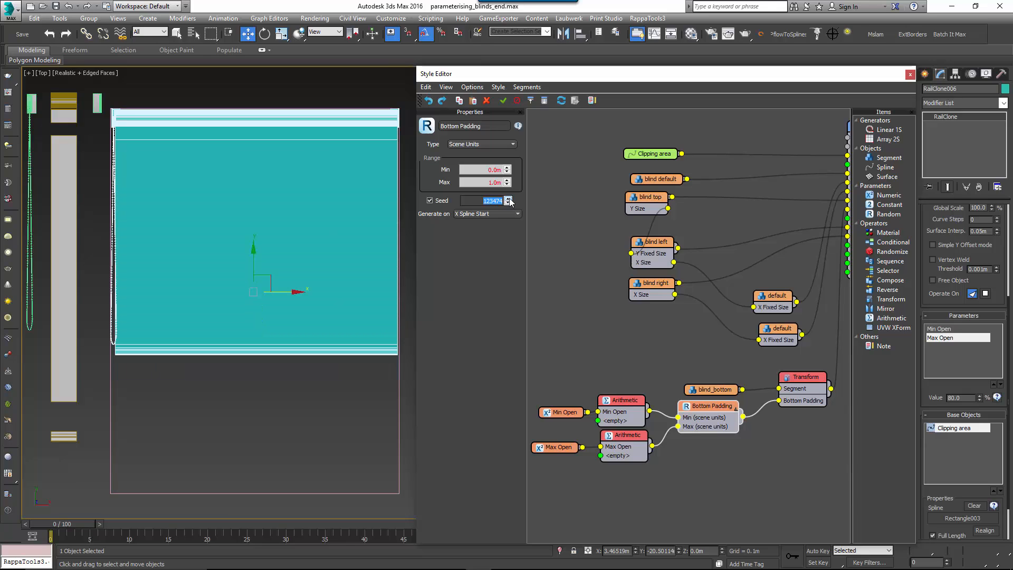
Close the Style Editor and rotate the blind object upright in a perspective view, with X at 90 degrees.
{"action": "scroll", "coordinate": [738, 332], "scroll_direction": "down", "scroll_amount": 2}
{"action": "middle_click_drag", "start_coordinate": [739, 331], "coordinate": [695, 326]}
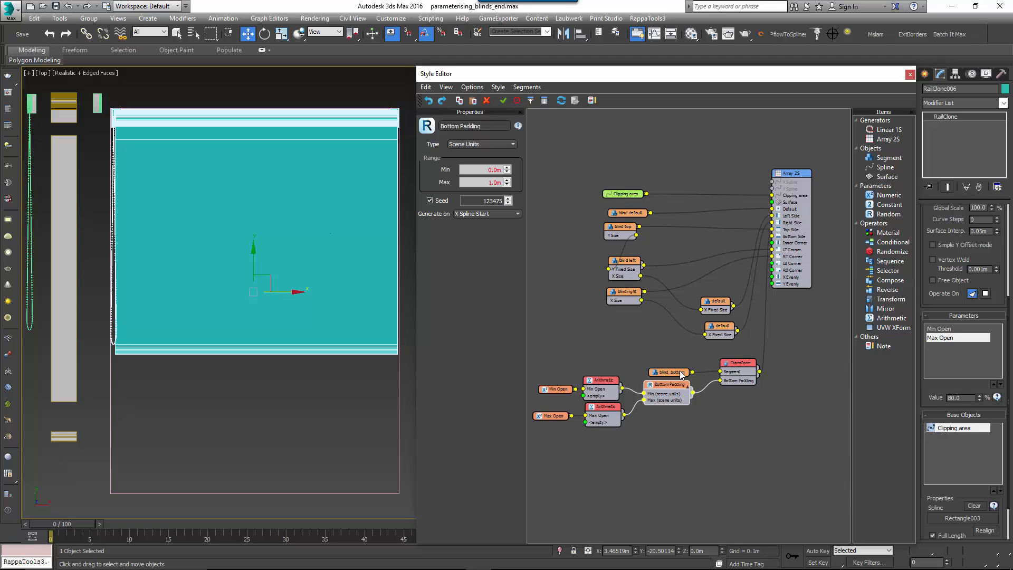
{"action": "left_click", "coordinate": [909, 77]}
{"action": "key", "text": "z"}
{"action": "left_click_drag", "start_coordinate": [570, 384], "coordinate": [507, 359], "text": "alt"}
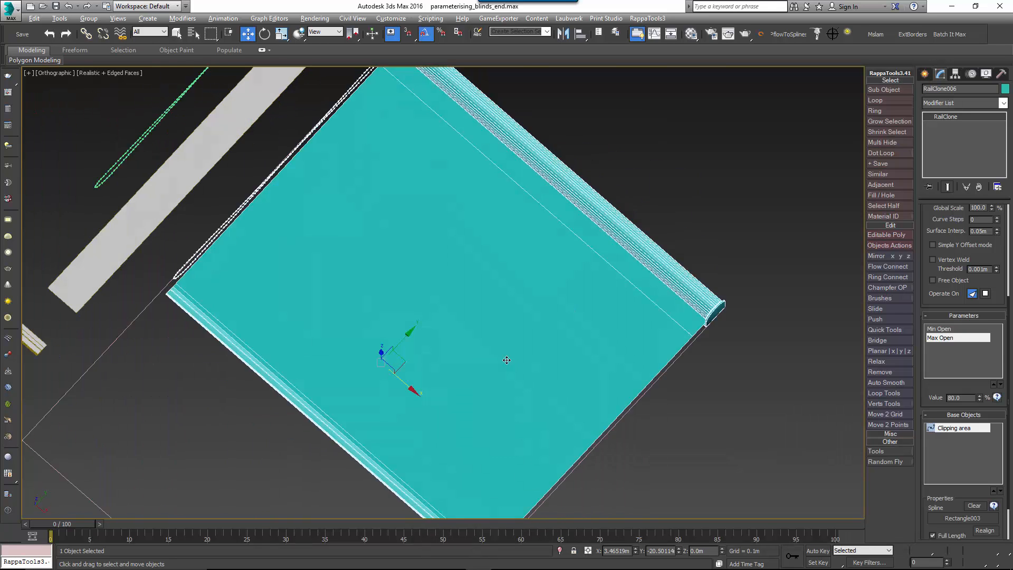
{"action": "middle_click_drag", "start_coordinate": [506, 360], "coordinate": [375, 300], "text": "alt"}
{"action": "key", "text": "p"}
{"action": "key", "text": "r"}
{"action": "scroll", "coordinate": [375, 300], "scroll_direction": "down", "scroll_amount": 3}
{"action": "key", "text": "e"}
{"action": "left_click_drag", "start_coordinate": [346, 325], "coordinate": [443, 322]}
Replace the blind's Clipping area spline with the window outlines Rectangle001 on the building facade.
{"action": "scroll", "coordinate": [443, 322], "scroll_direction": "down", "scroll_amount": 8}
{"action": "middle_click_drag", "start_coordinate": [543, 319], "coordinate": [414, 356]}
{"action": "middle_click_drag", "start_coordinate": [511, 337], "coordinate": [398, 378]}
{"action": "scroll", "coordinate": [401, 375], "scroll_direction": "down", "scroll_amount": 6}
{"action": "scroll", "coordinate": [458, 369], "scroll_direction": "up", "scroll_amount": 3}
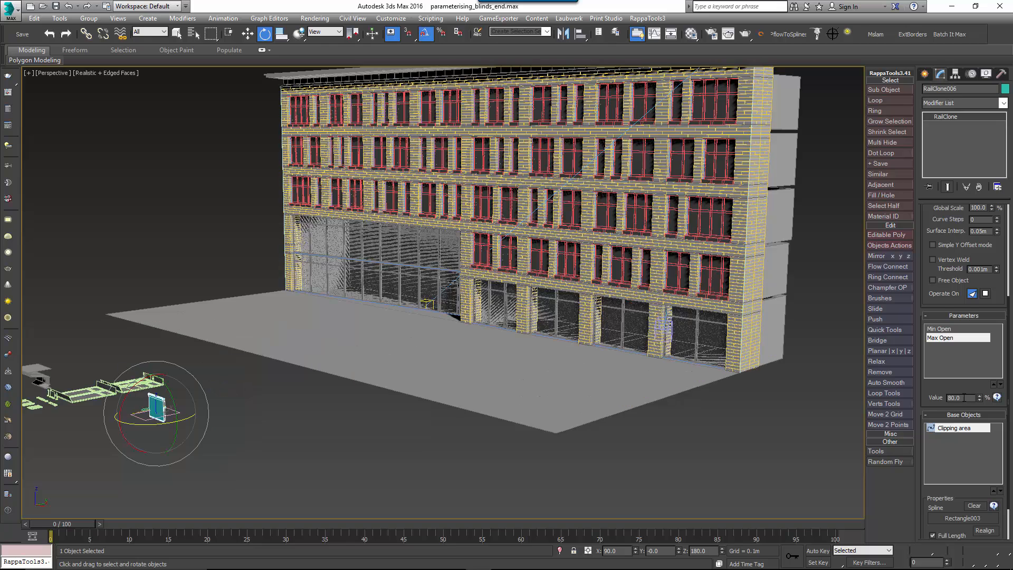
{"action": "scroll", "coordinate": [948, 317], "scroll_direction": "down", "scroll_amount": 10}
{"action": "scroll", "coordinate": [949, 297], "scroll_direction": "up", "scroll_amount": 6}
{"action": "key", "text": "q"}
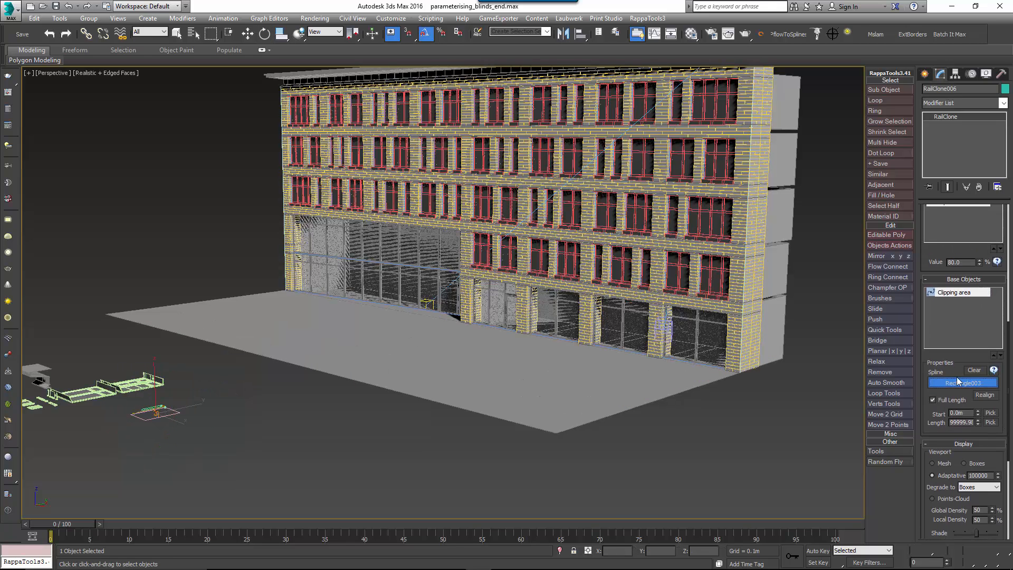
{"action": "left_click", "coordinate": [666, 268]}
Isolate the RailClone blinds and set their viewport display to Mesh.
{"action": "key", "text": "w"}
{"action": "key", "text": "alt+q"}
{"action": "middle_click_drag", "start_coordinate": [649, 322], "coordinate": [568, 349], "text": "alt"}
{"action": "left_click", "coordinate": [943, 464]}
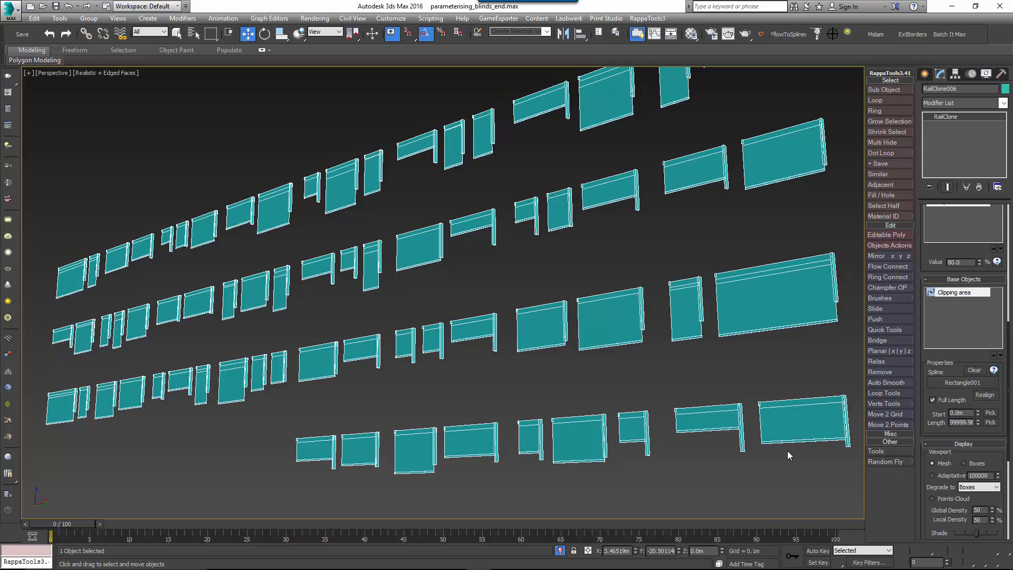